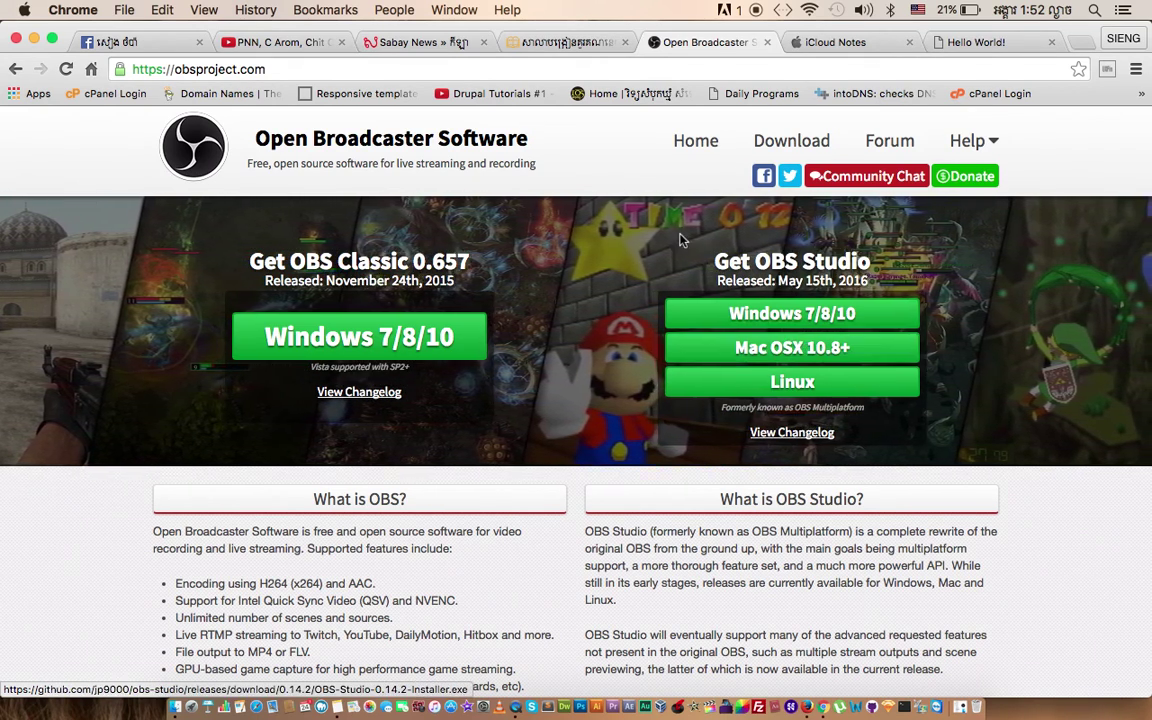
# Minimize the browser and Notes windows, and clean up the icons on the desktop
pyautogui.click(34, 39)
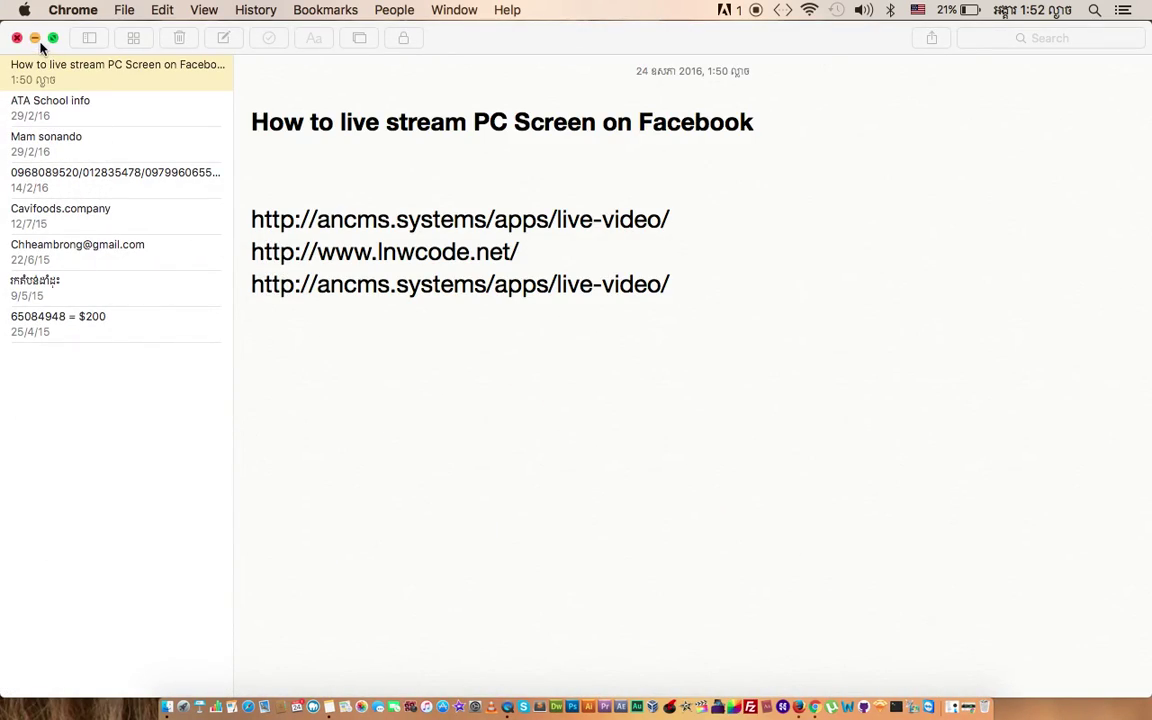
pyautogui.click(35, 39)
pyautogui.rightClick(261, 219)
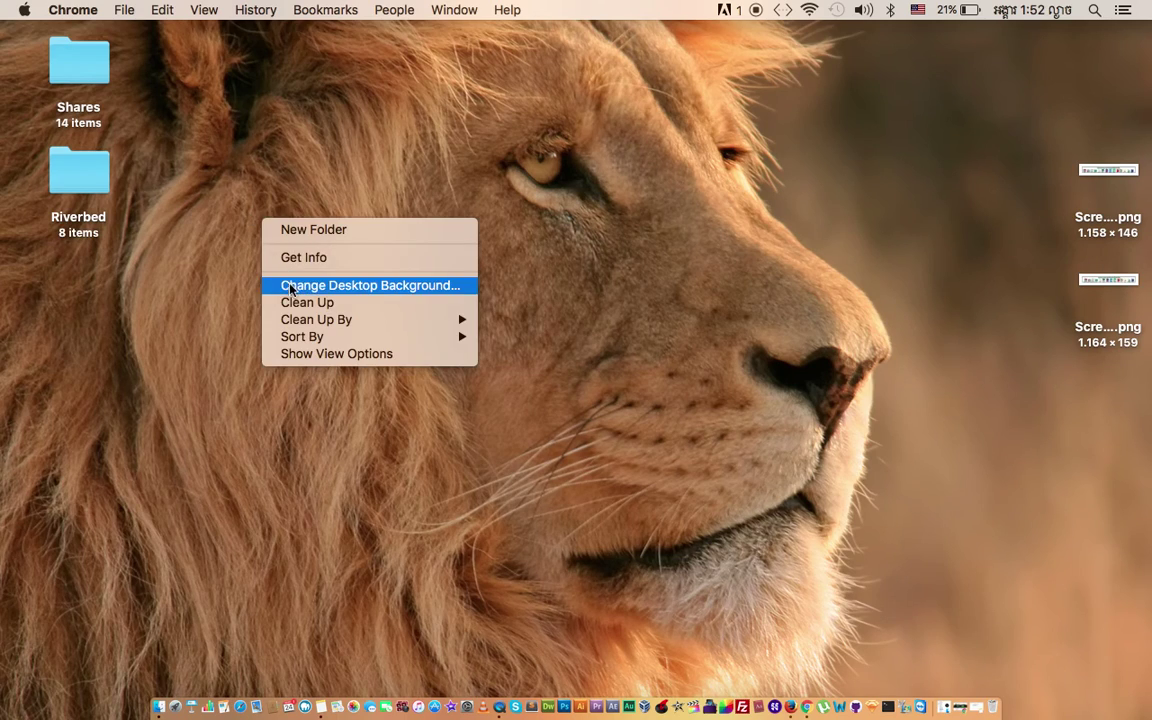
pyautogui.click(296, 303)
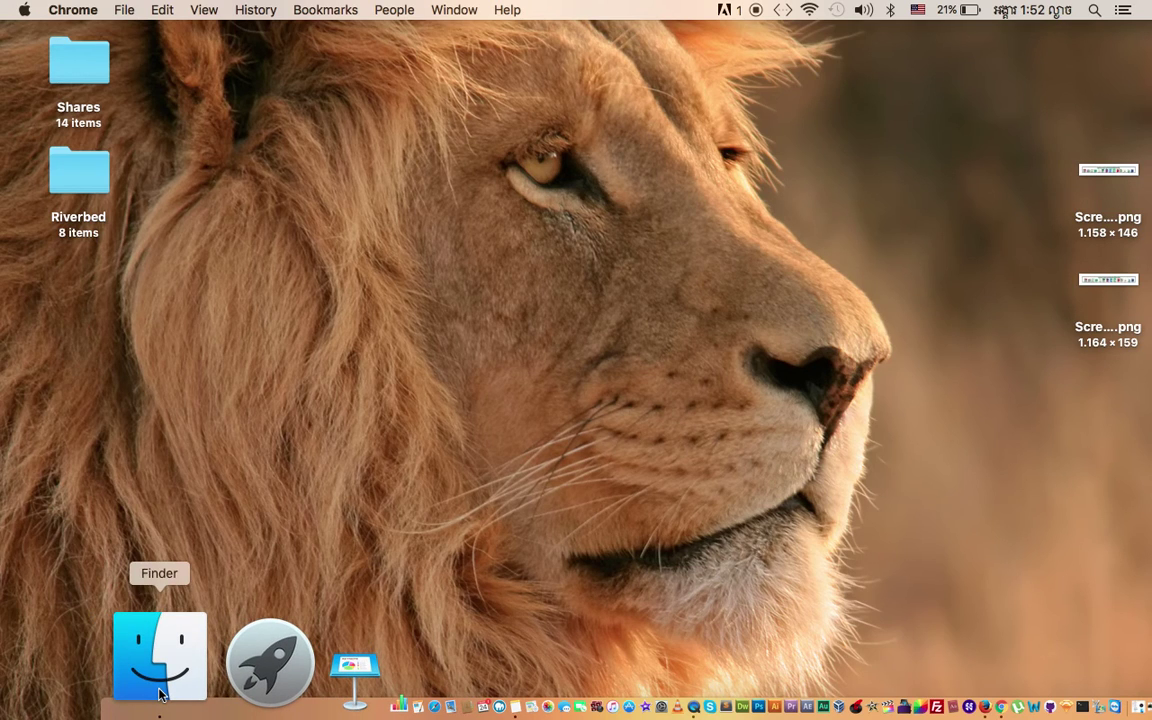
# In Finder, locate and select obs-0.14.2-installer.dmg in the software folder on the DATA drive
pyautogui.click(159, 660)
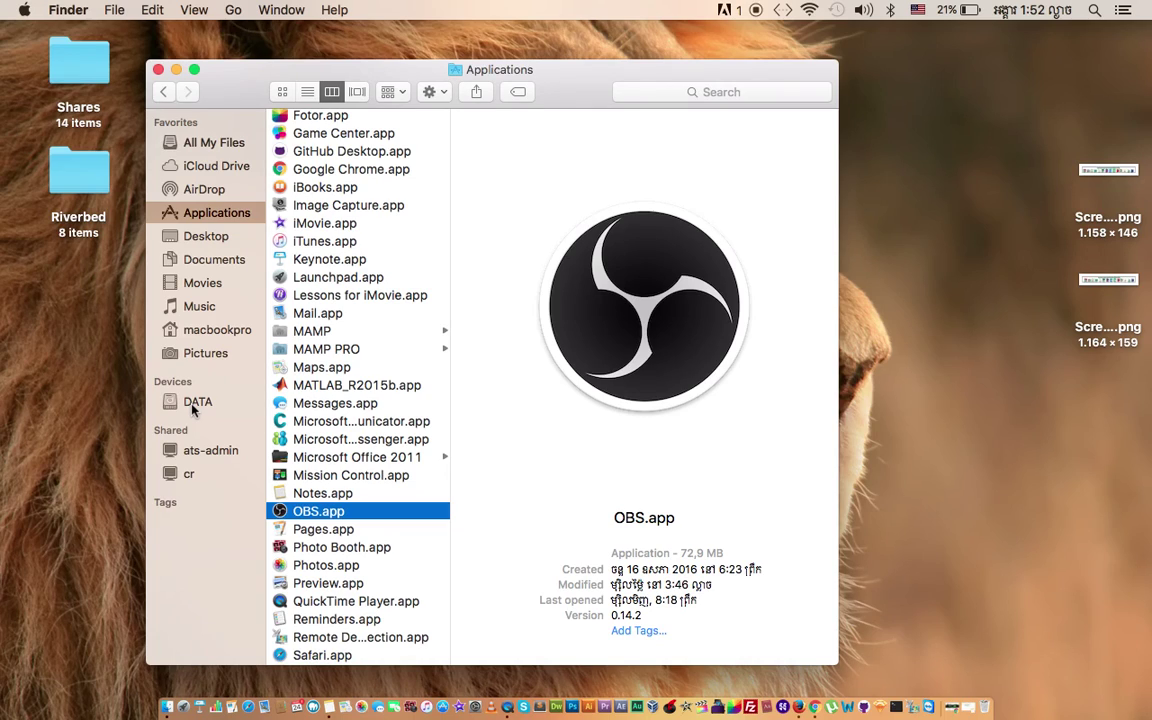
pyautogui.click(195, 404)
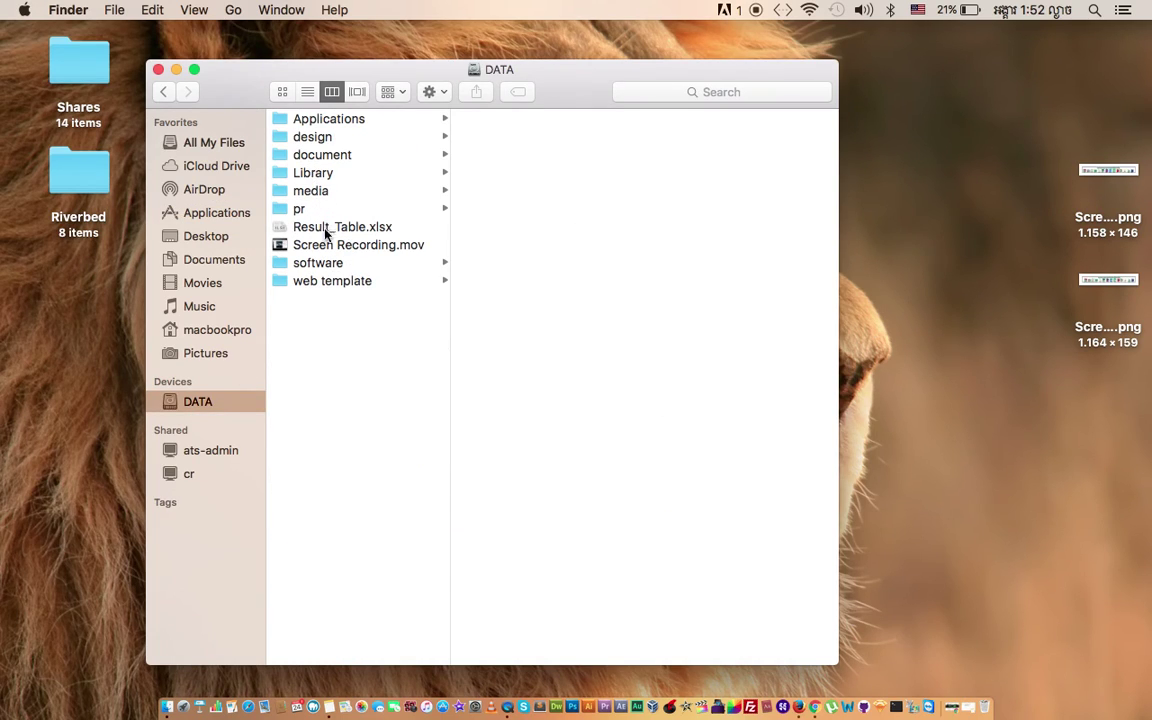
pyautogui.click(331, 263)
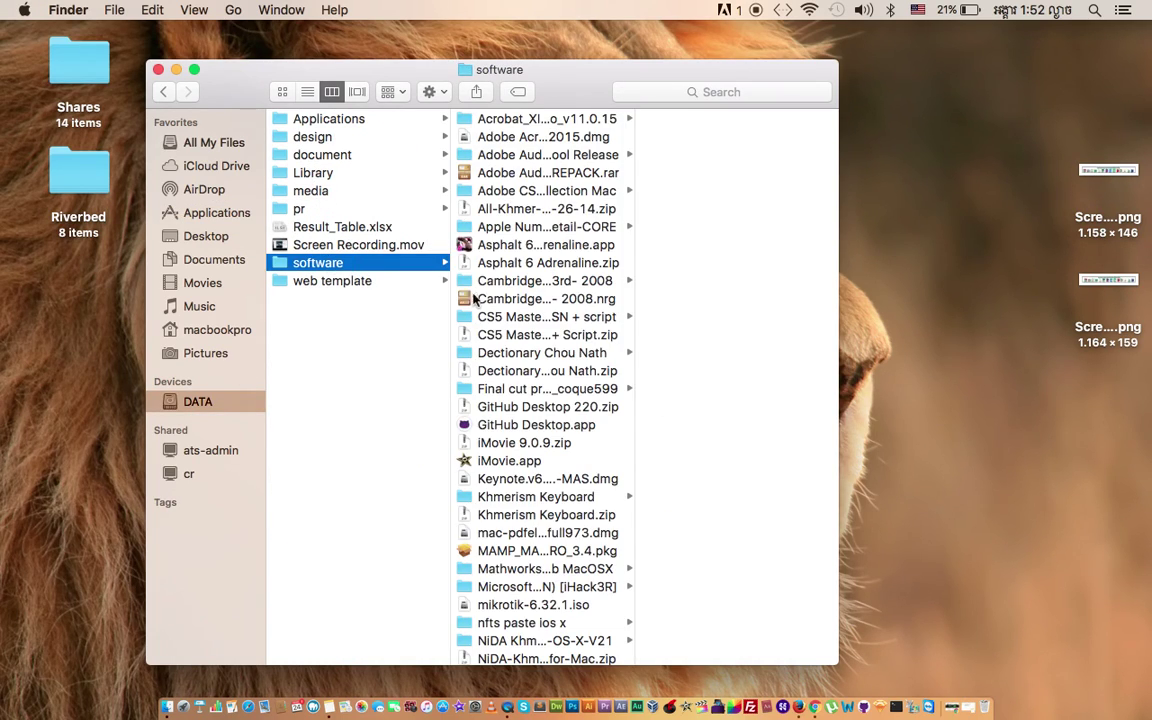
pyautogui.scroll(-5, 527, 457)
pyautogui.scroll(2, 527, 457)
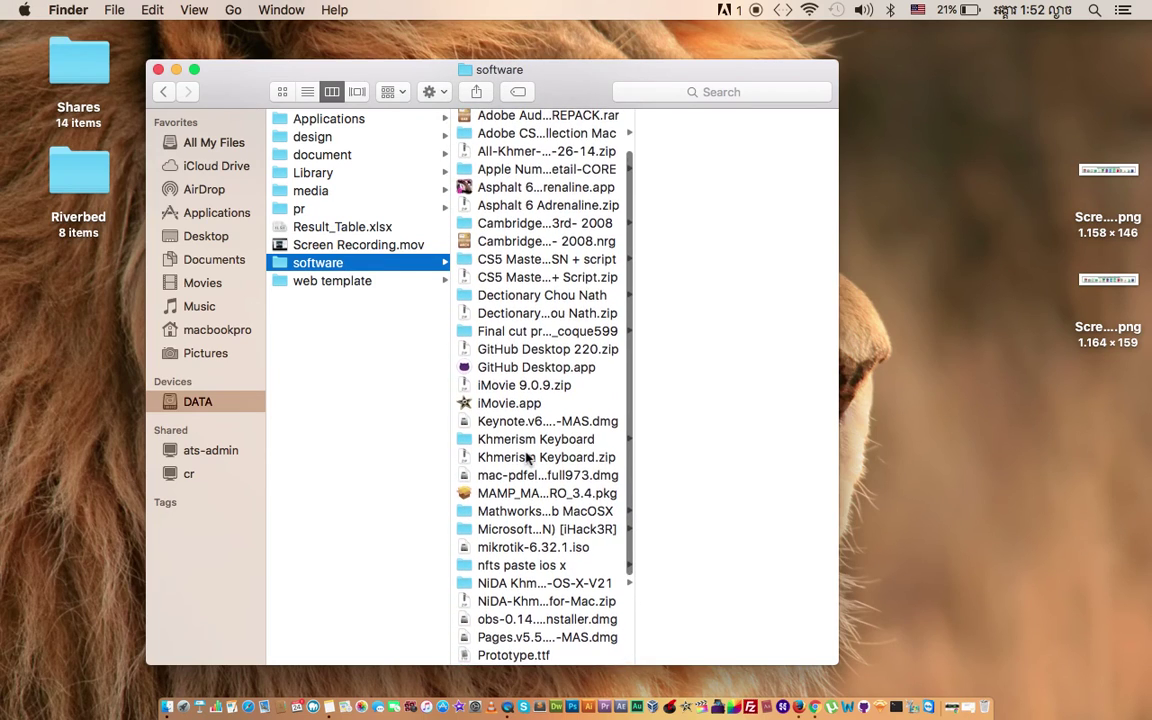
pyautogui.scroll(-2, 527, 457)
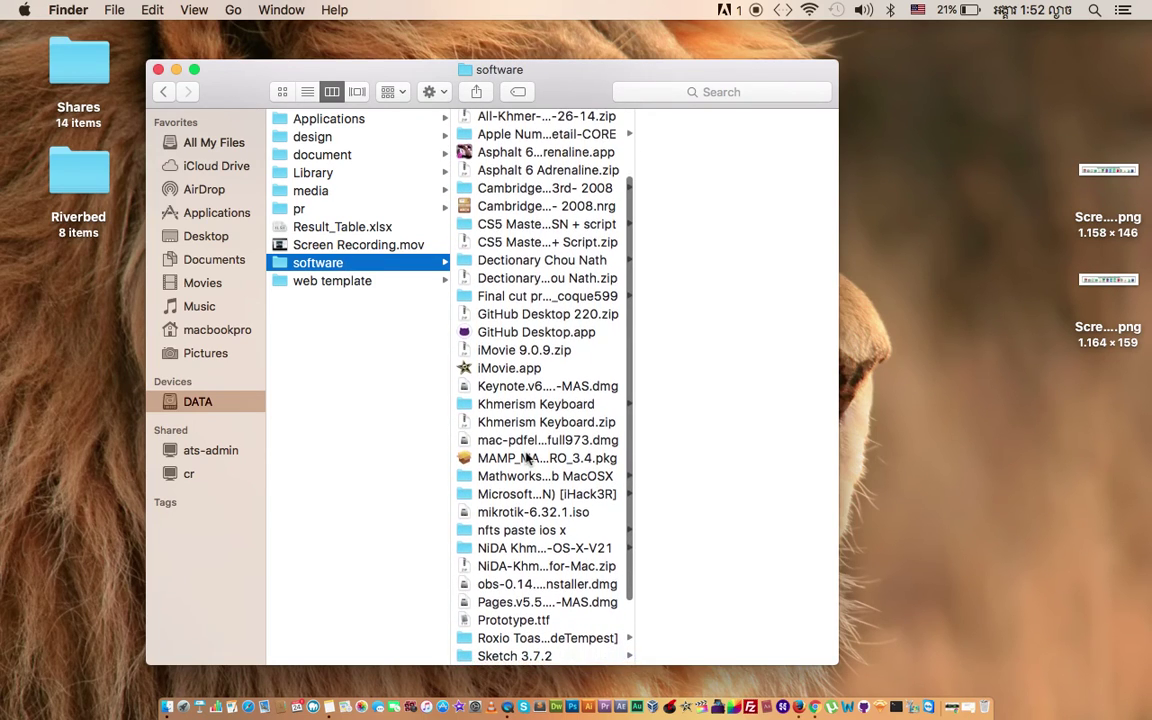
pyautogui.scroll(-1, 527, 457)
pyautogui.click(487, 576)
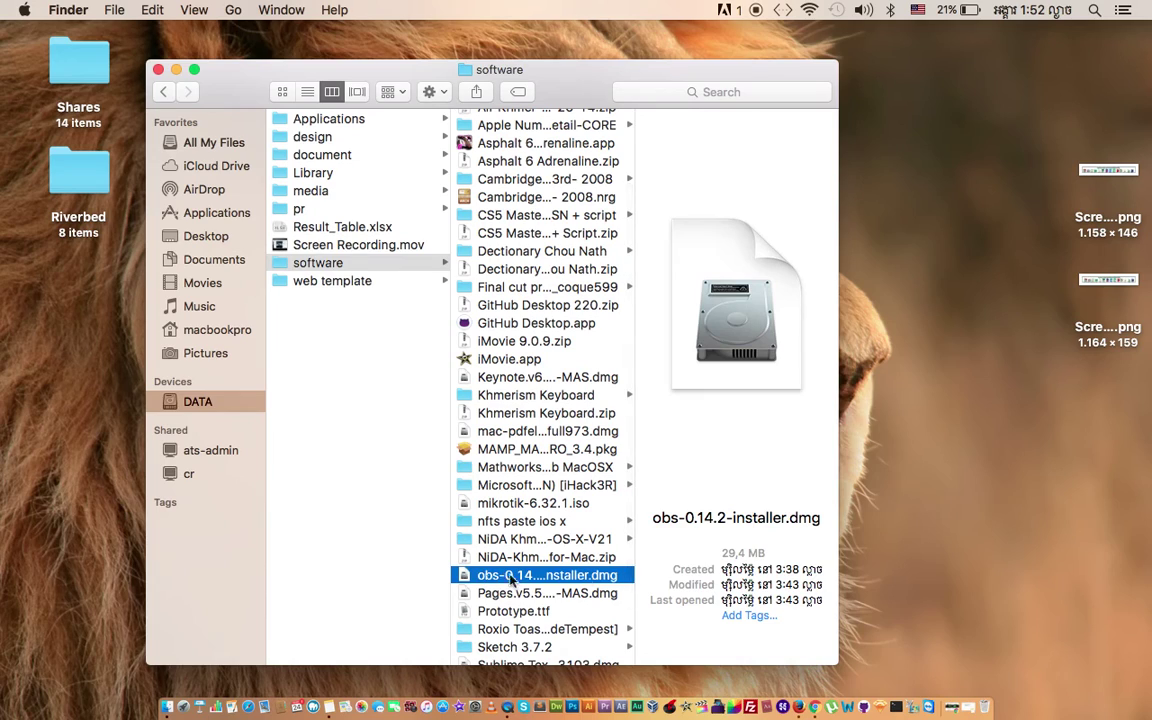
# Widen the file list column to show full names, and launch OBS.pkg from the obs-0.14.2-installer.dmg disk image
pyautogui.moveTo(634, 522); pyautogui.dragTo(779, 470)
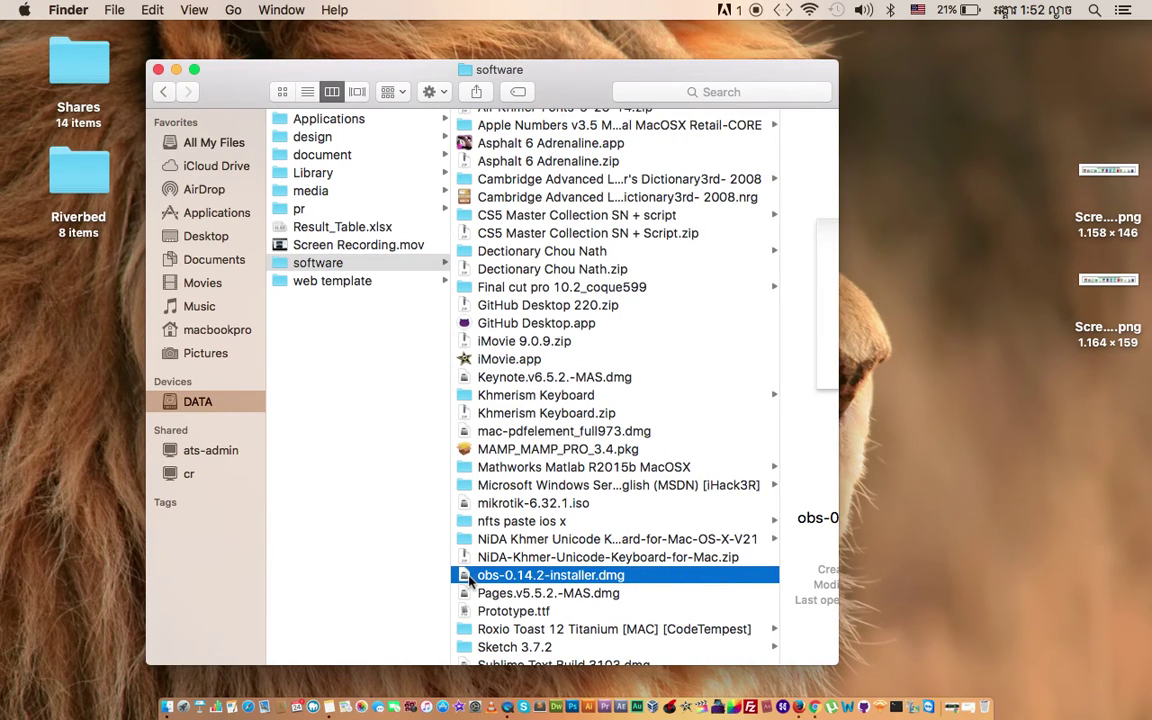
pyautogui.hscroll(3, 469, 580)
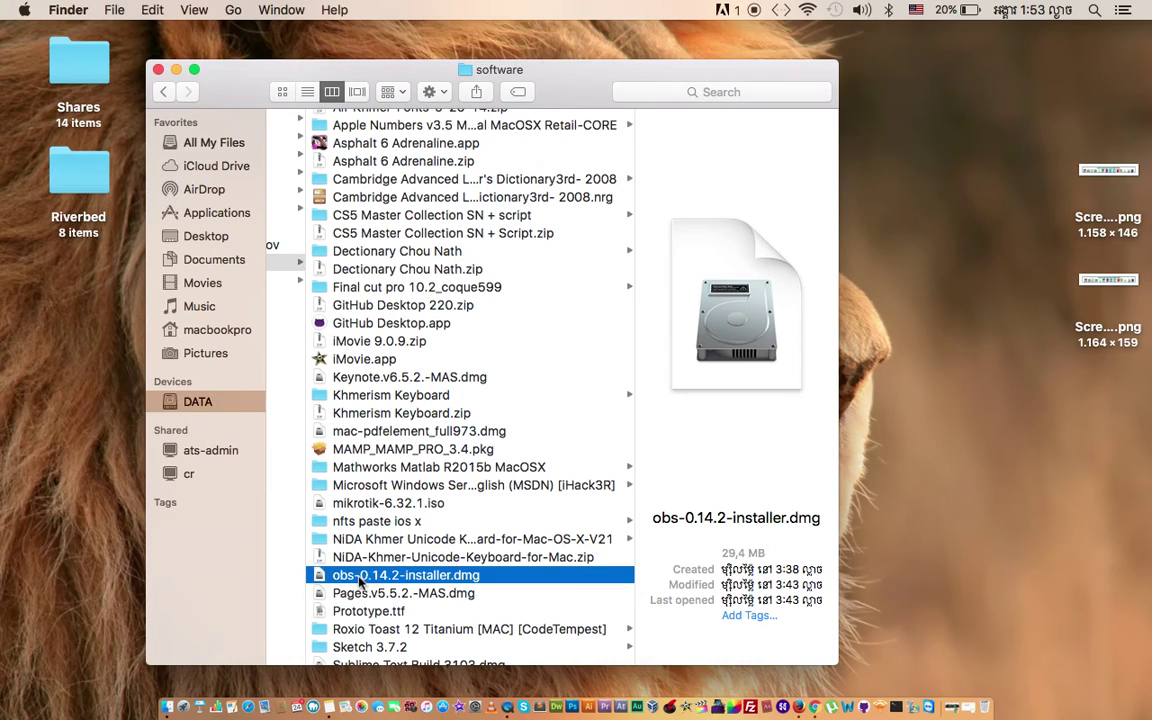
pyautogui.doubleClick(469, 580)
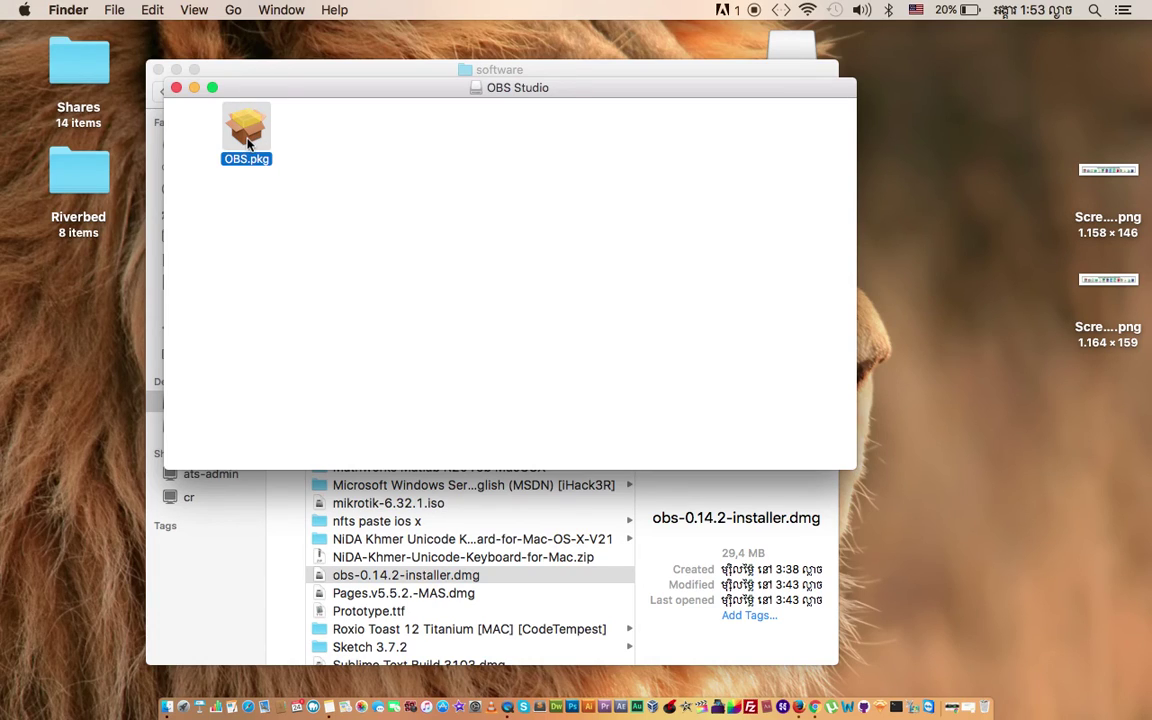
pyautogui.doubleClick(247, 135)
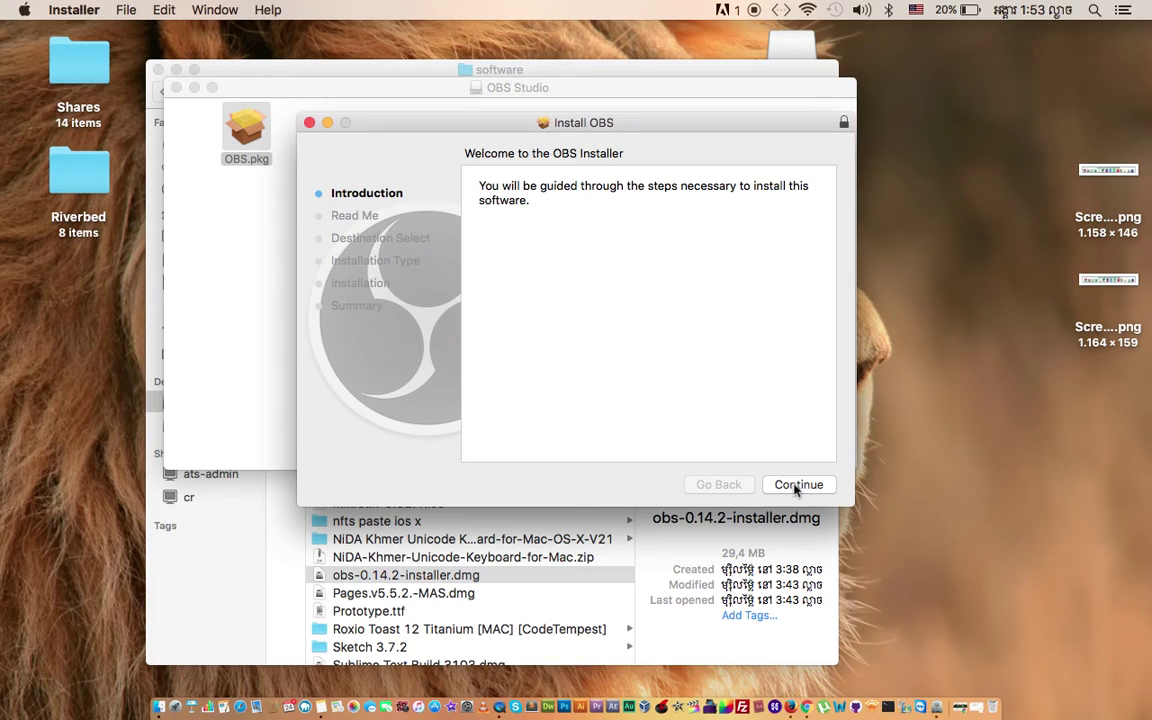
# Run the standard OBS installation on Macintosh HD, authorizing it with the account password, and close the installer
pyautogui.click(797, 486)
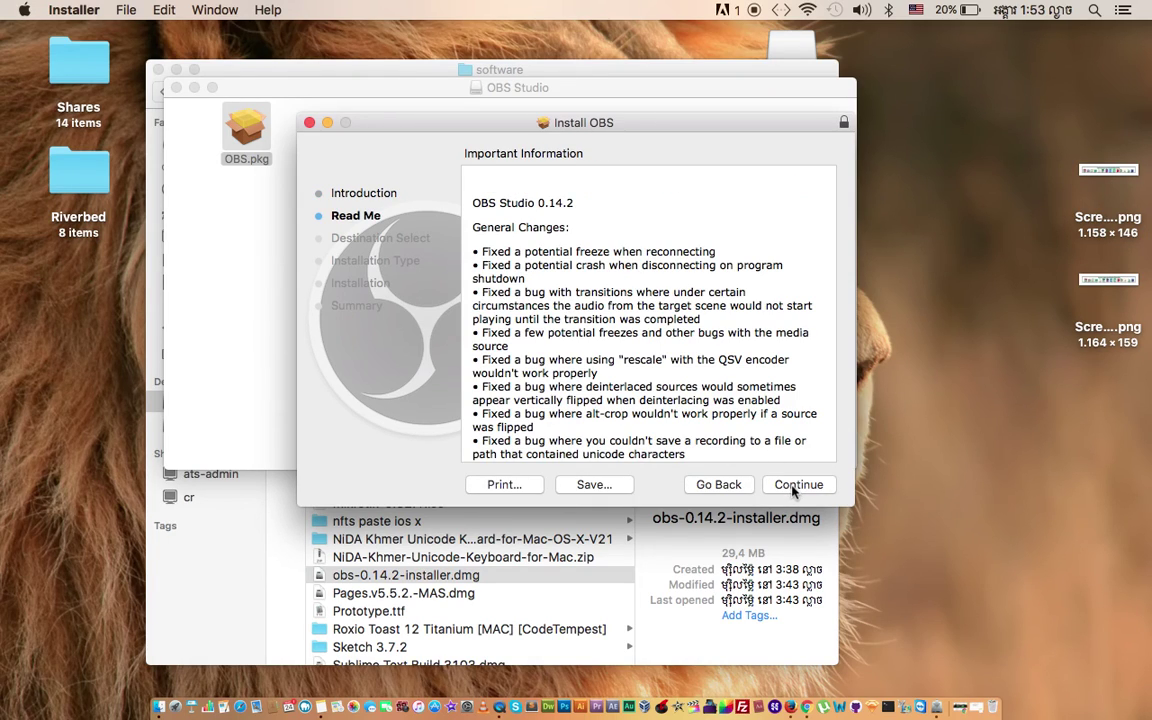
pyautogui.click(795, 486)
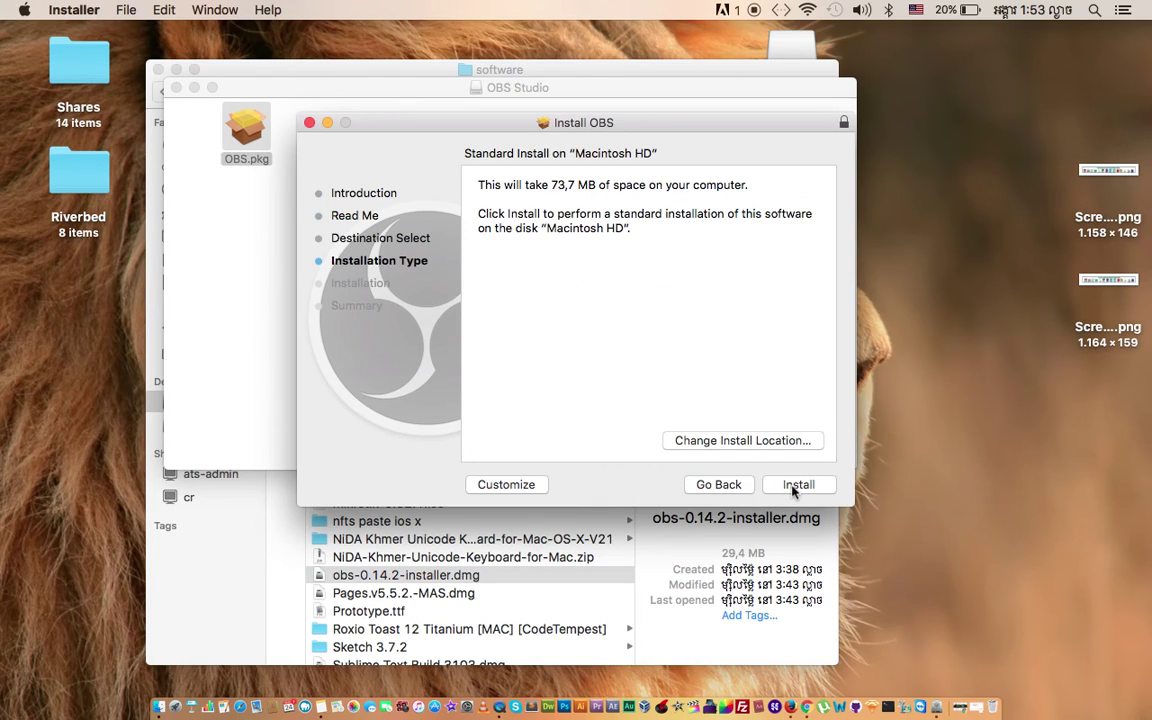
pyautogui.click(795, 486)
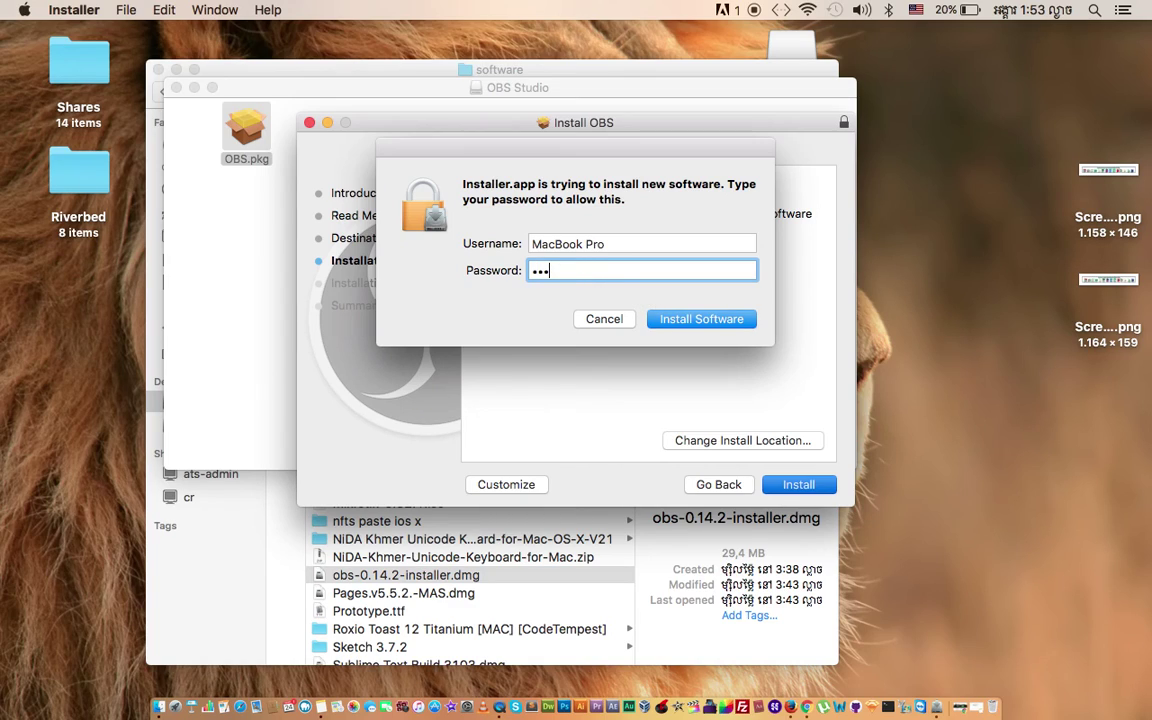
pyautogui.click(677, 322)
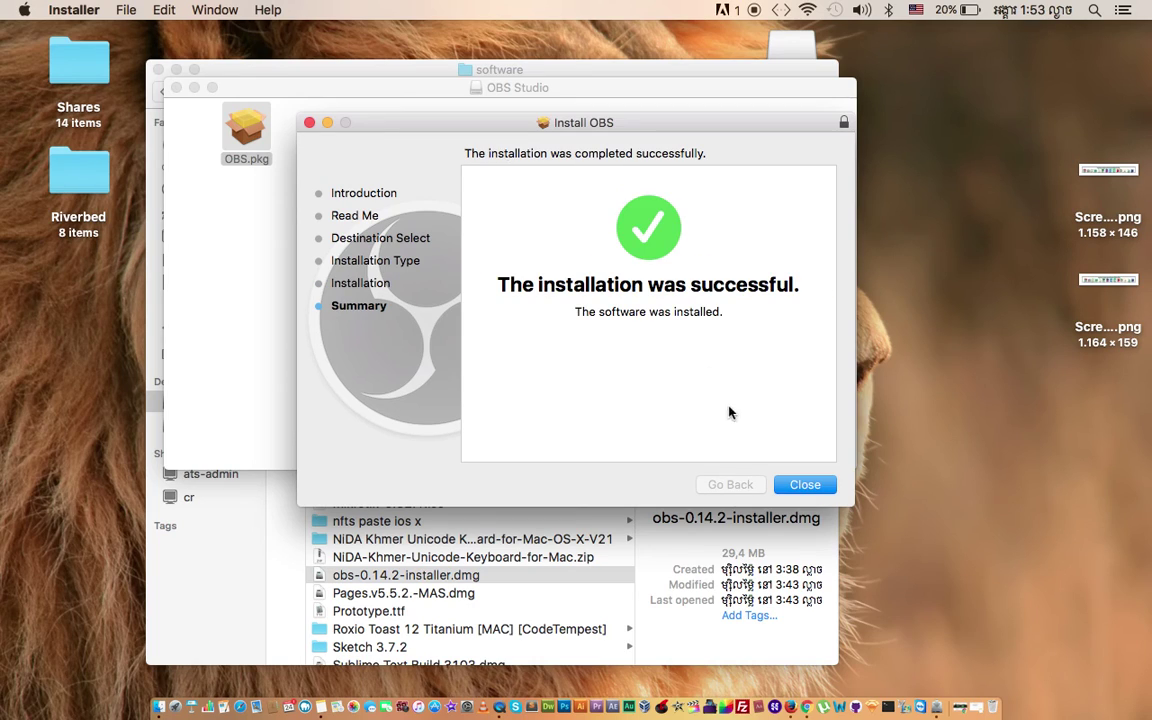
pyautogui.click(803, 485)
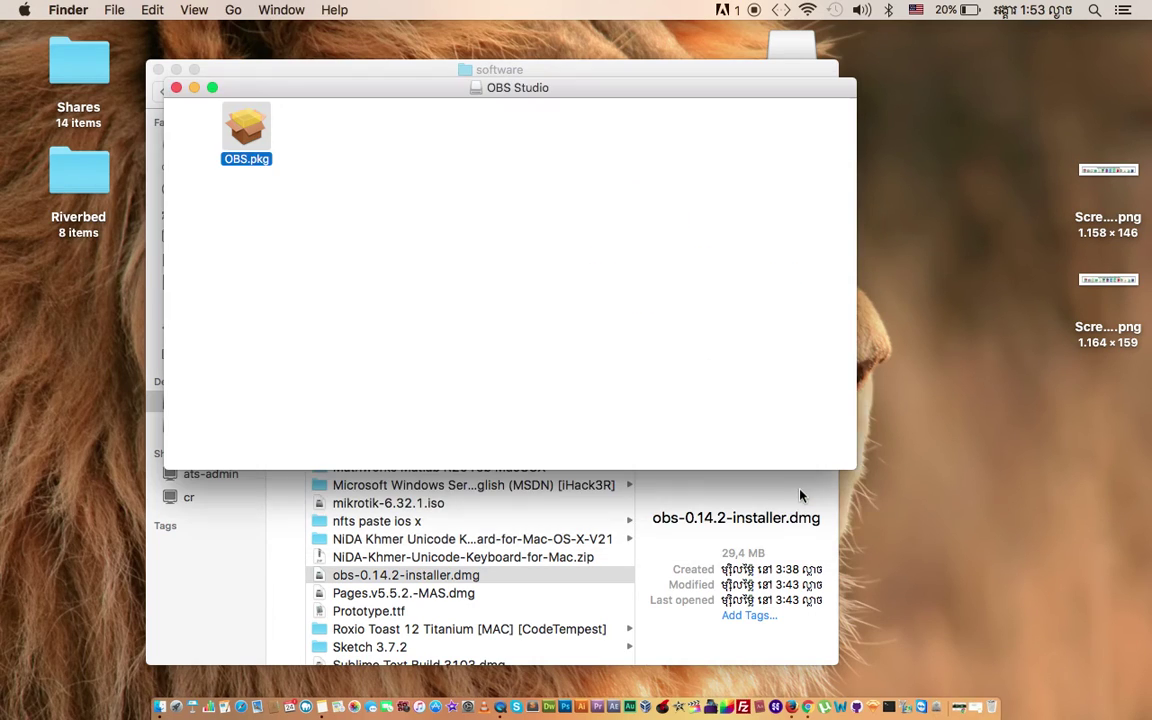
# Close the OBS Studio disk image and software folder windows, and clean up the desktop icons
pyautogui.click(176, 88)
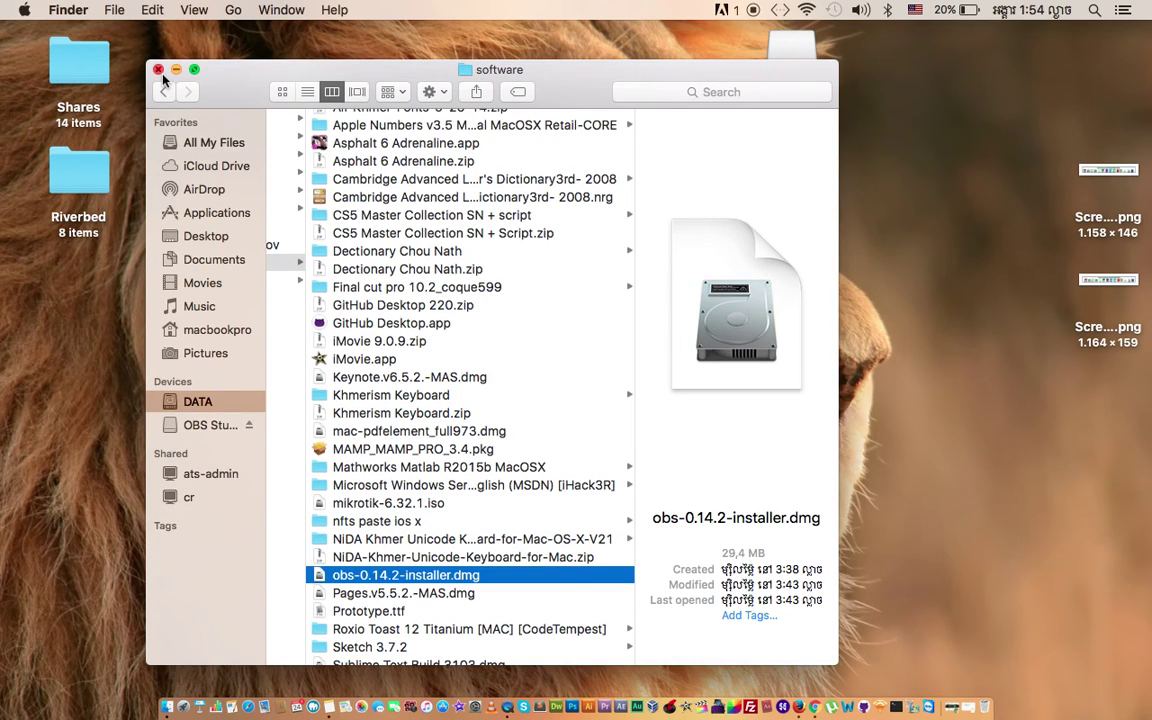
pyautogui.click(160, 71)
pyautogui.rightClick(324, 116)
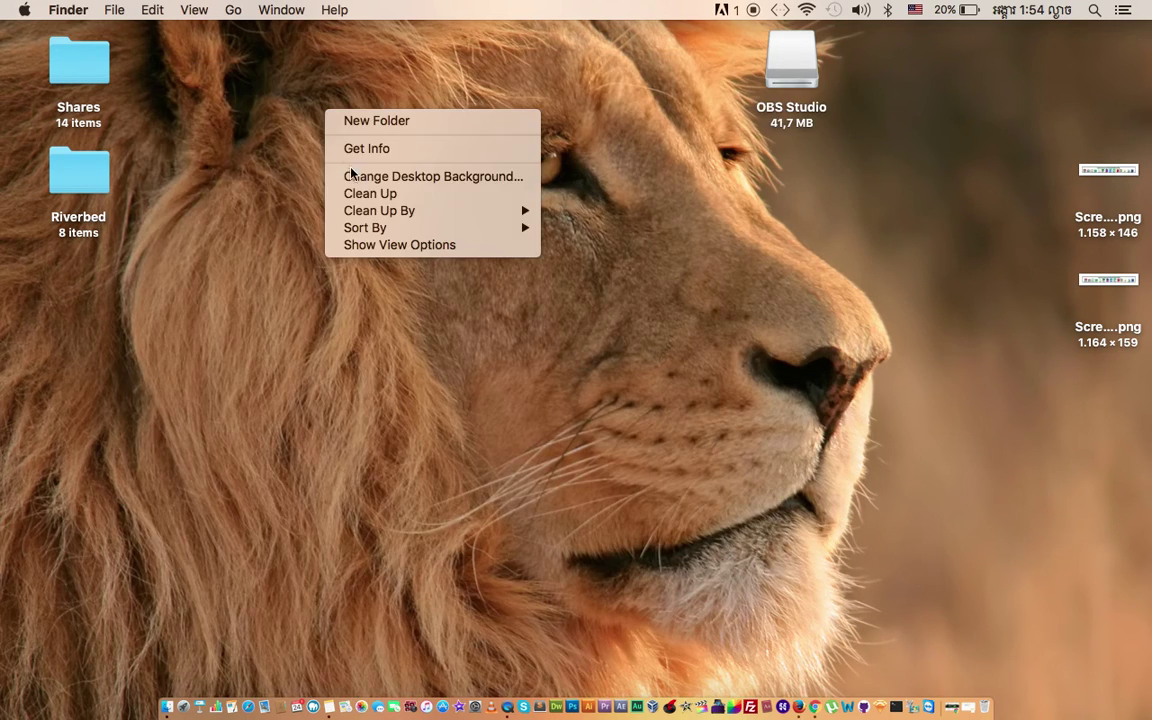
pyautogui.click(350, 190)
pyautogui.rightClick(424, 253)
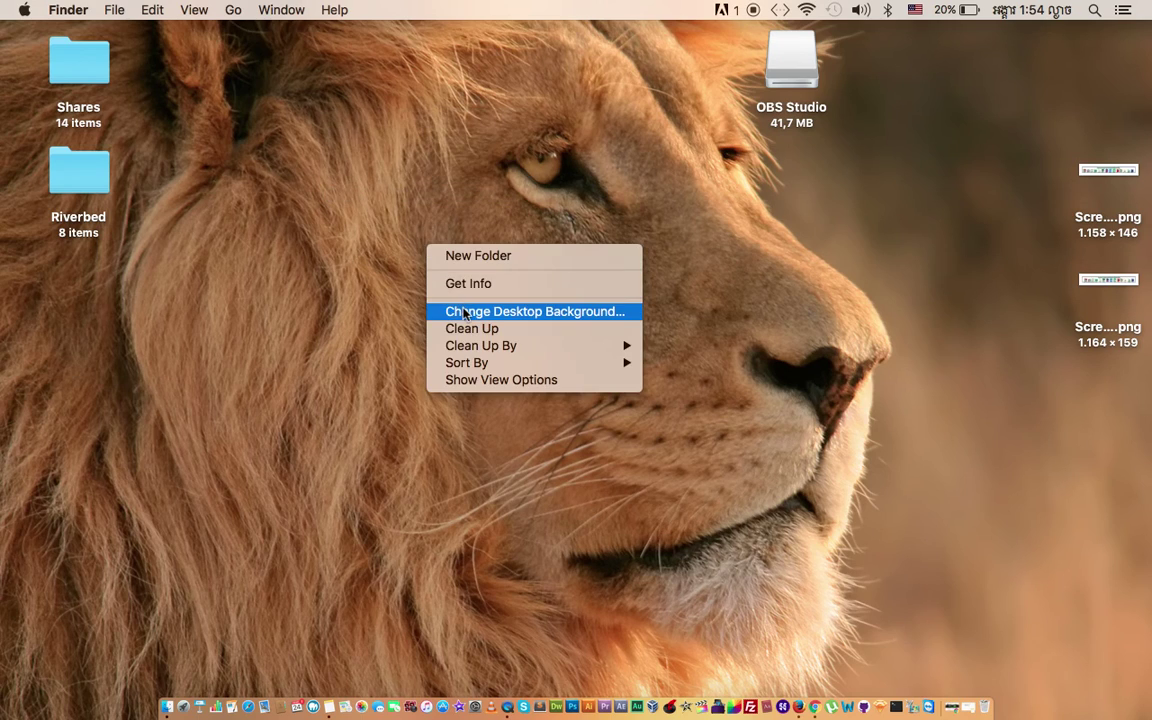
pyautogui.click(463, 328)
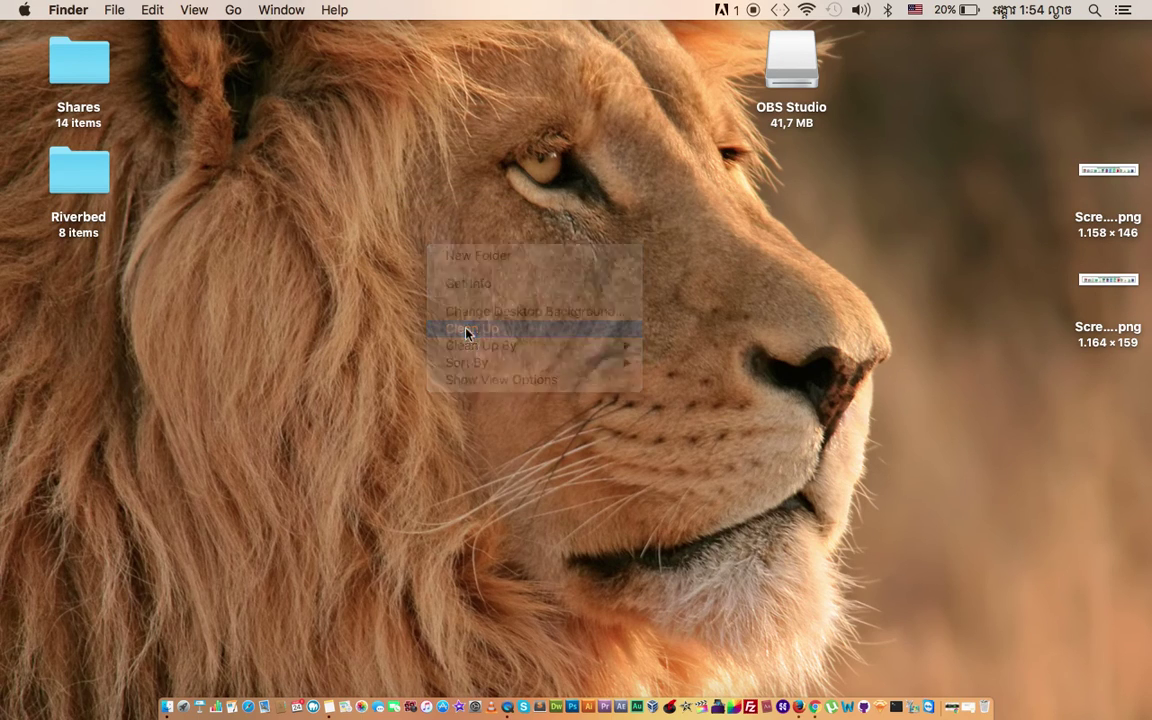
# Launch OBS.app from the Applications folder in Finder
pyautogui.click(167, 697)
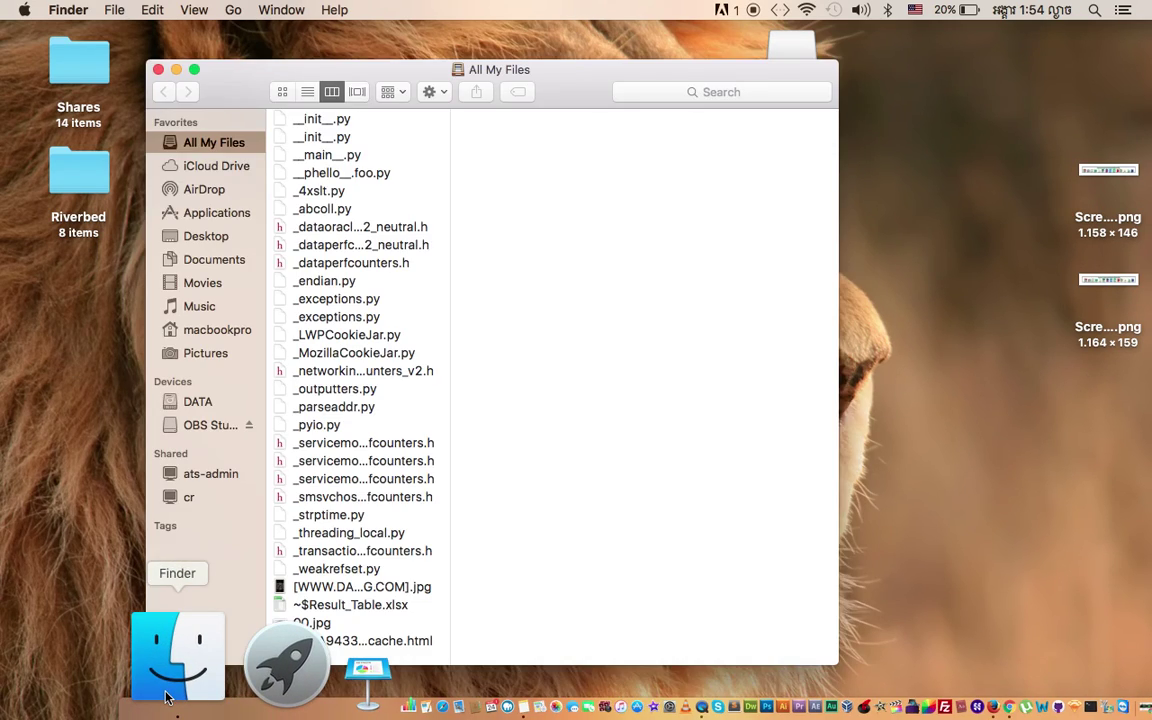
pyautogui.click(199, 214)
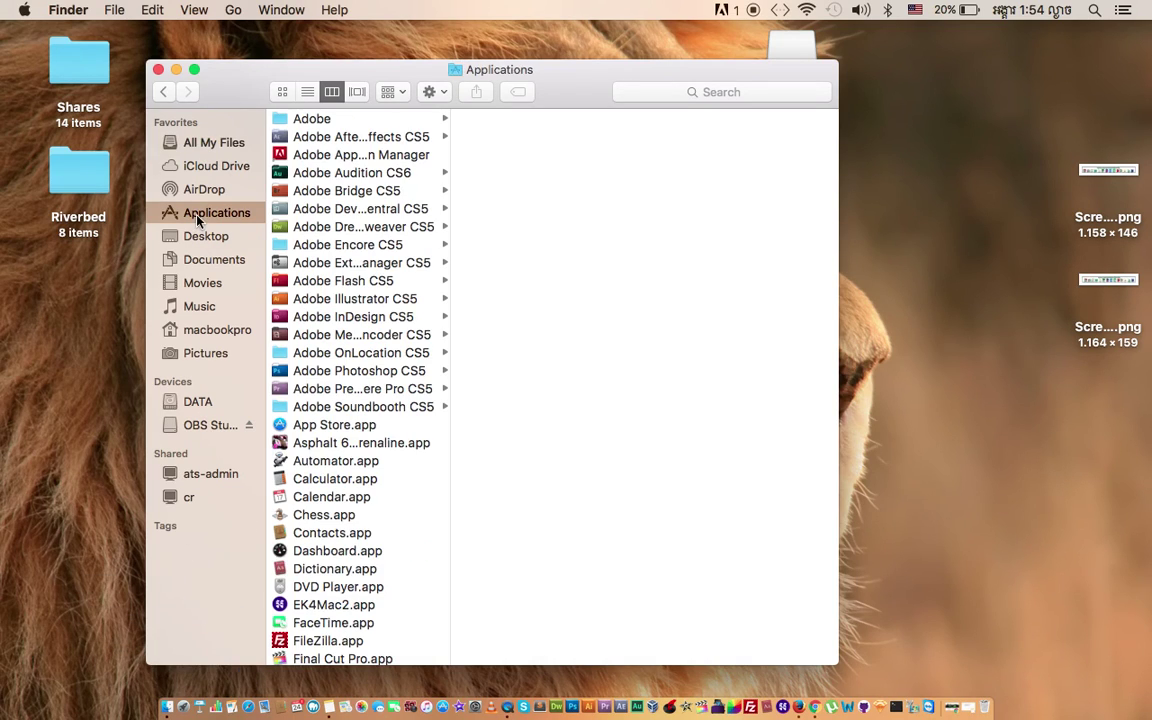
pyautogui.scroll(-5, 427, 450)
pyautogui.scroll(-5, 427, 460)
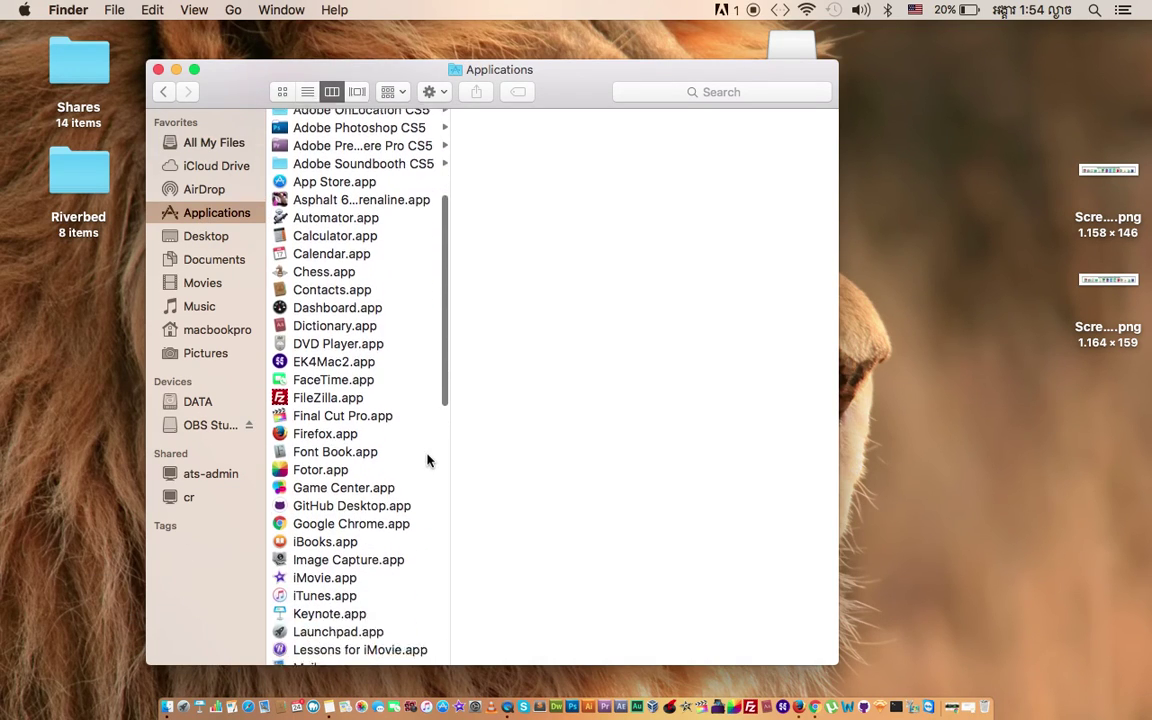
pyautogui.scroll(-3, 427, 460)
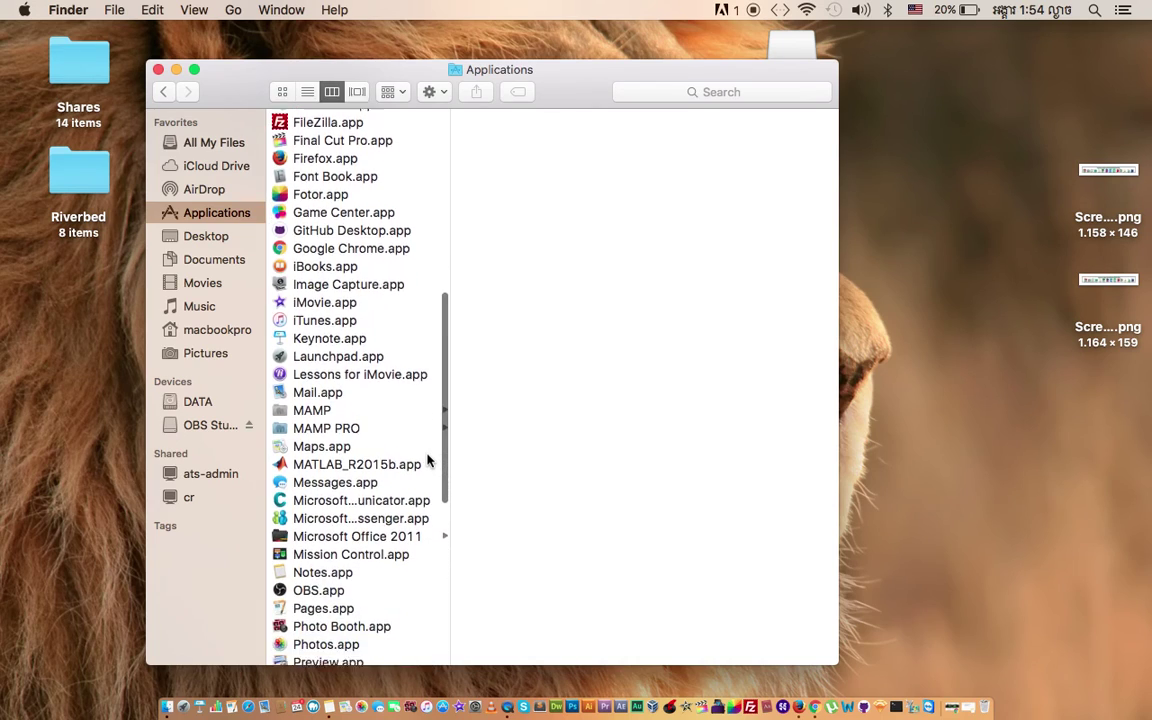
pyautogui.click(300, 533)
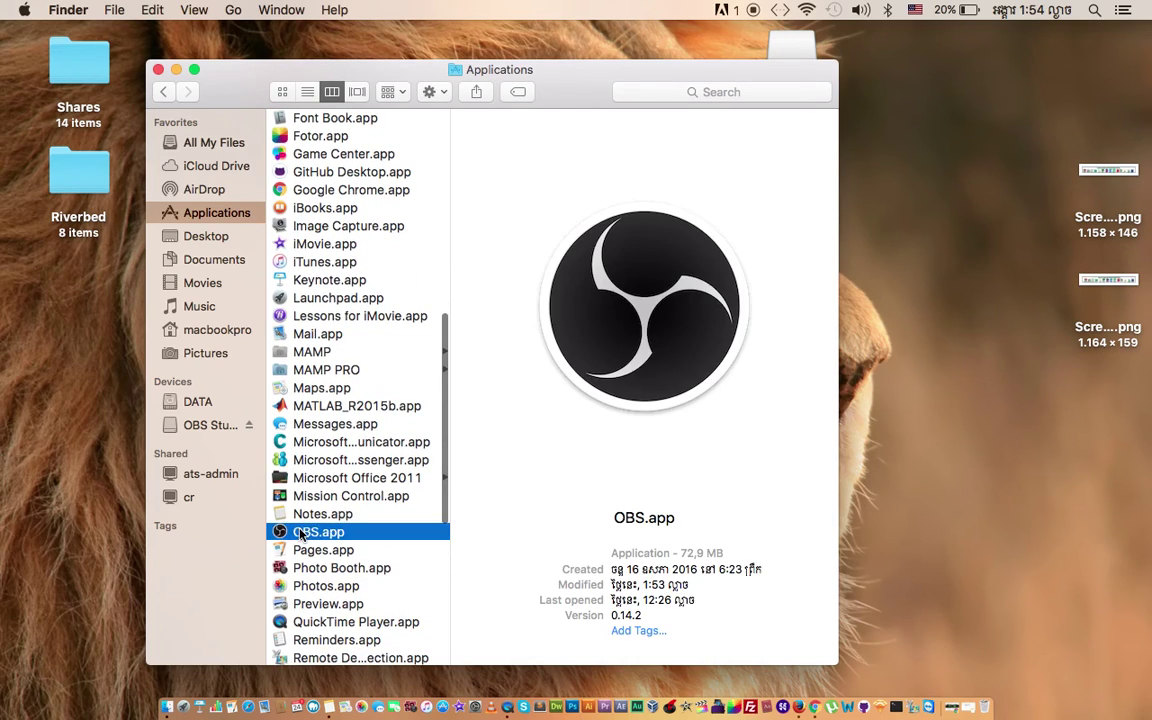
pyautogui.doubleClick(290, 533)
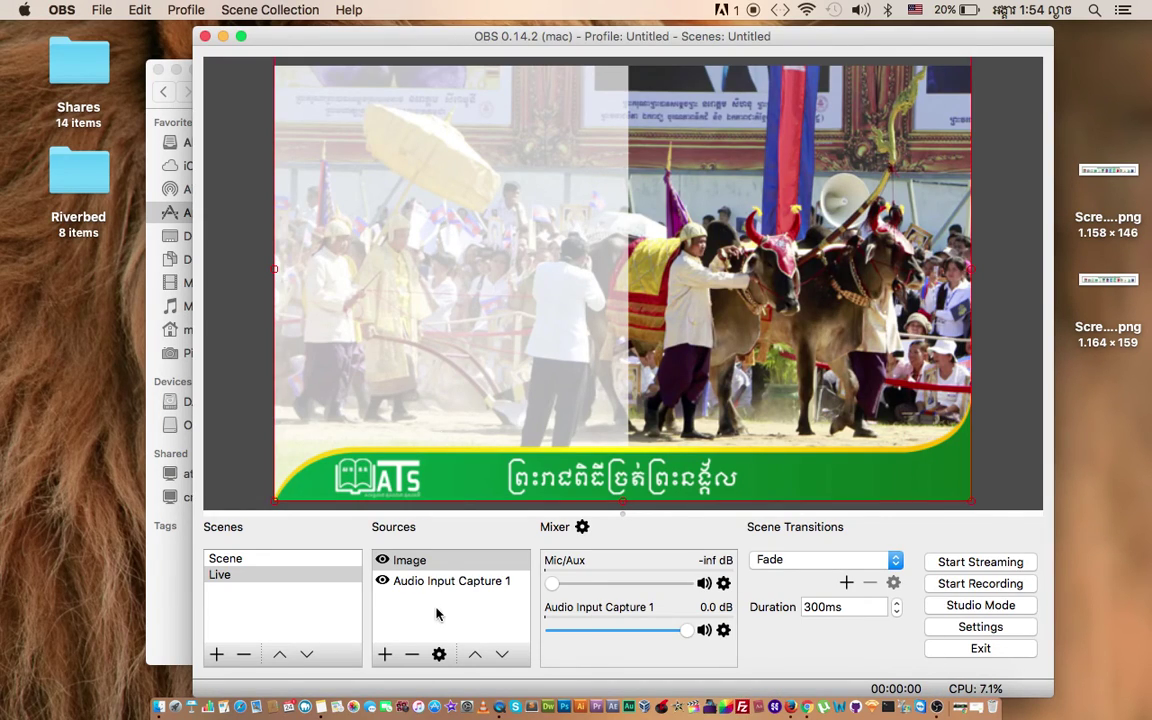
# Examine the sources and previews of the existing Scene and Live scenes
pyautogui.click(397, 582)
pyautogui.click(261, 563)
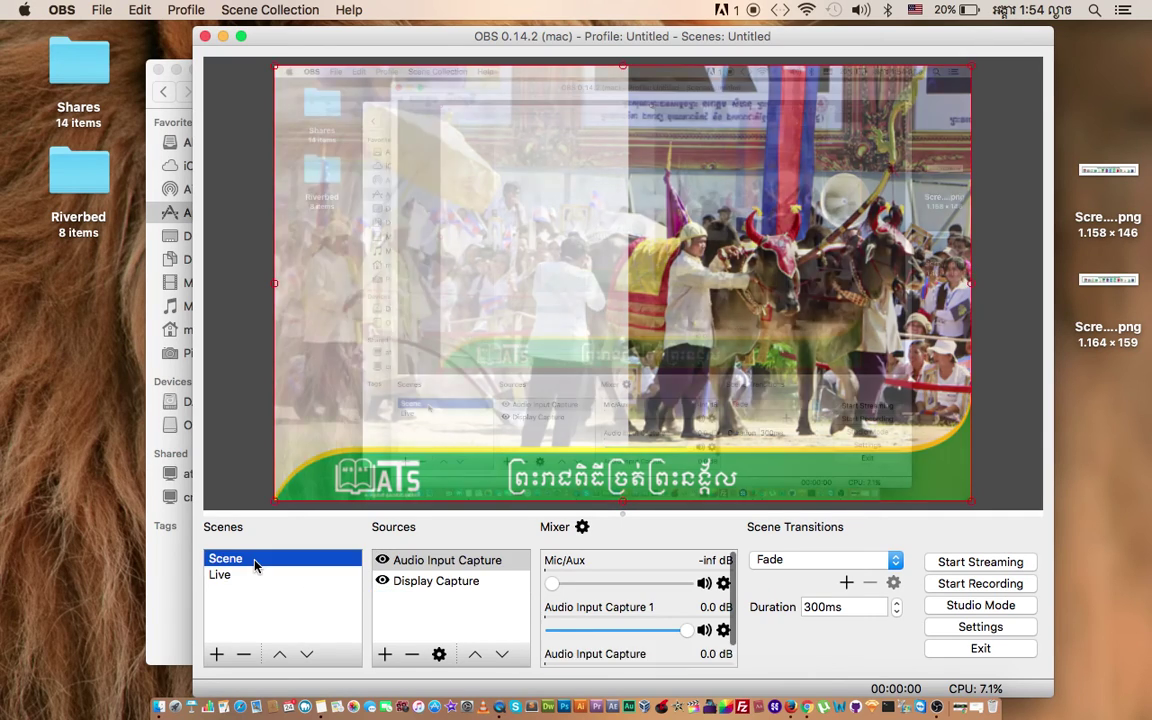
pyautogui.click(404, 585)
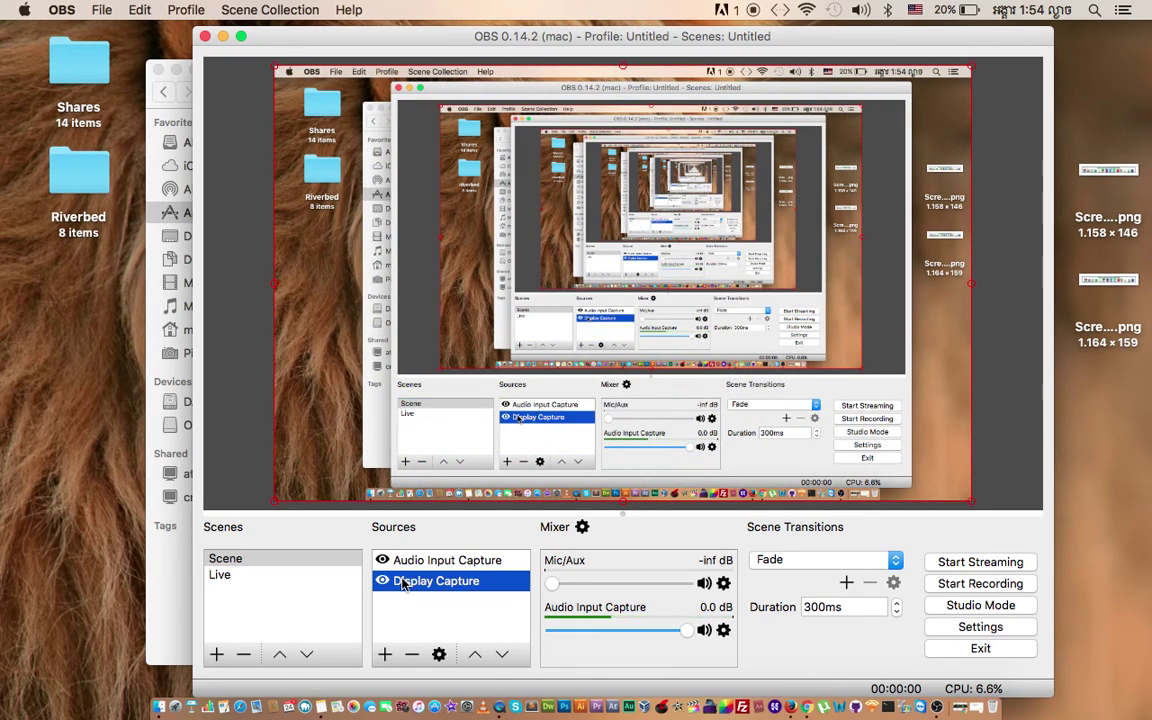
pyautogui.click(235, 578)
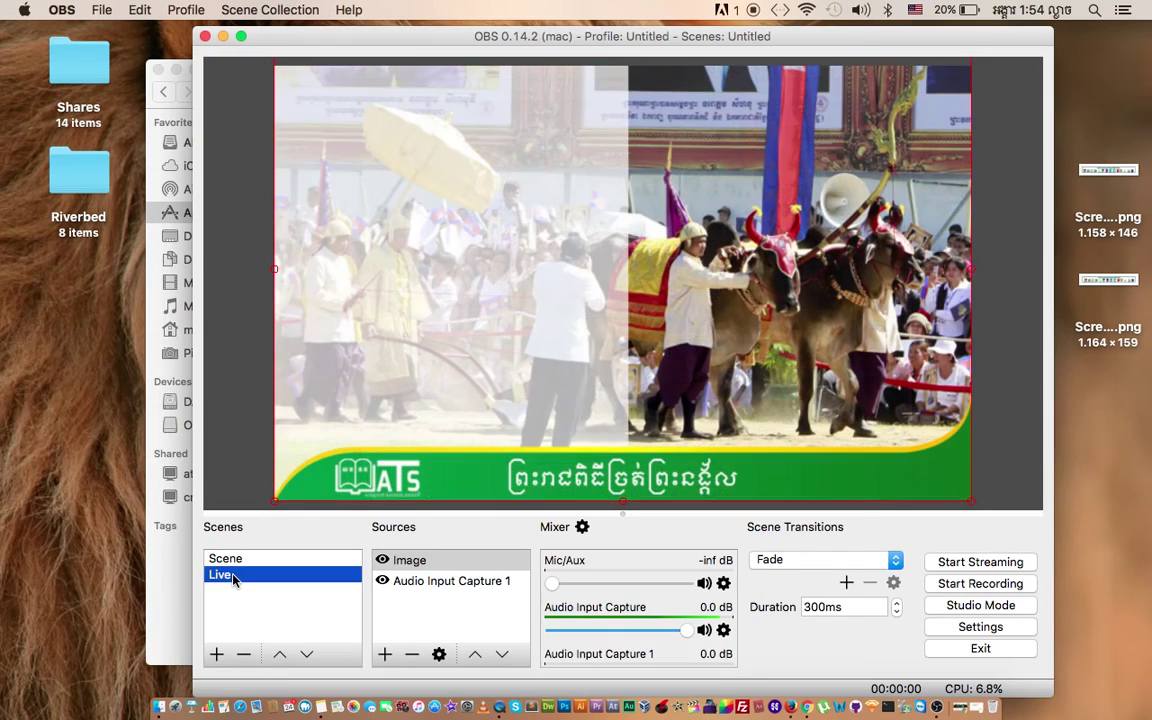
# Remove the Image source from the Live scene and confirm the removal
pyautogui.rightClick(430, 567)
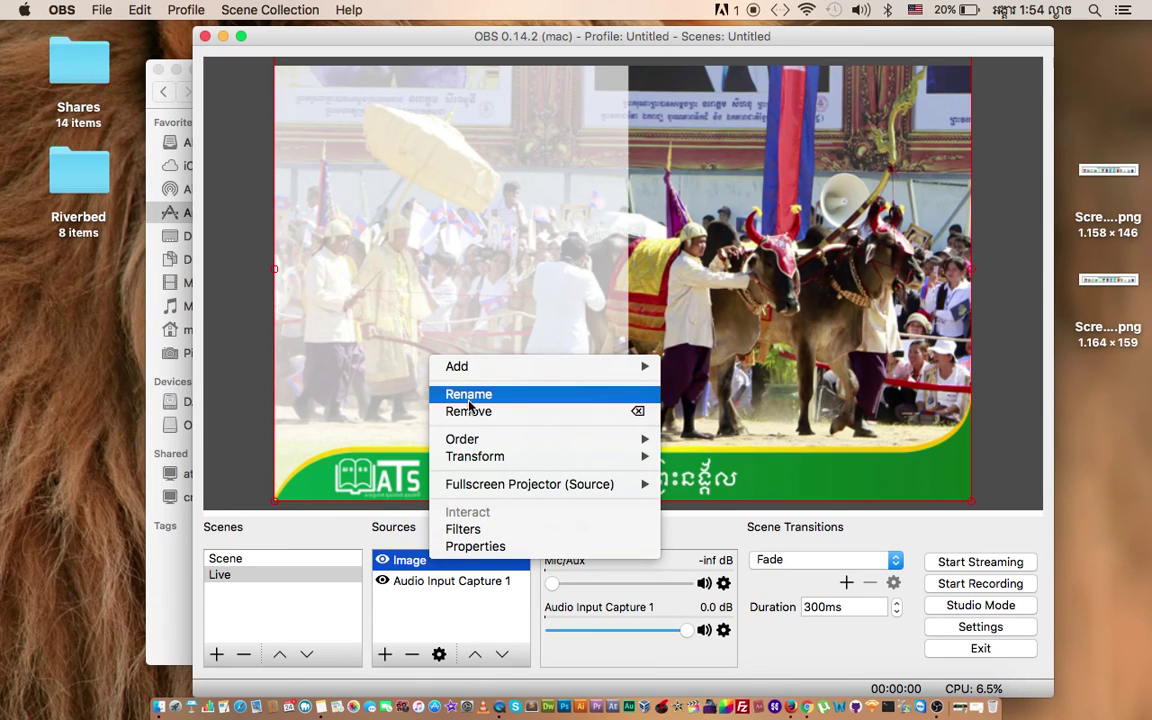
pyautogui.click(415, 565)
pyautogui.rightClick(415, 565)
pyautogui.press('Escape')
pyautogui.click(412, 655)
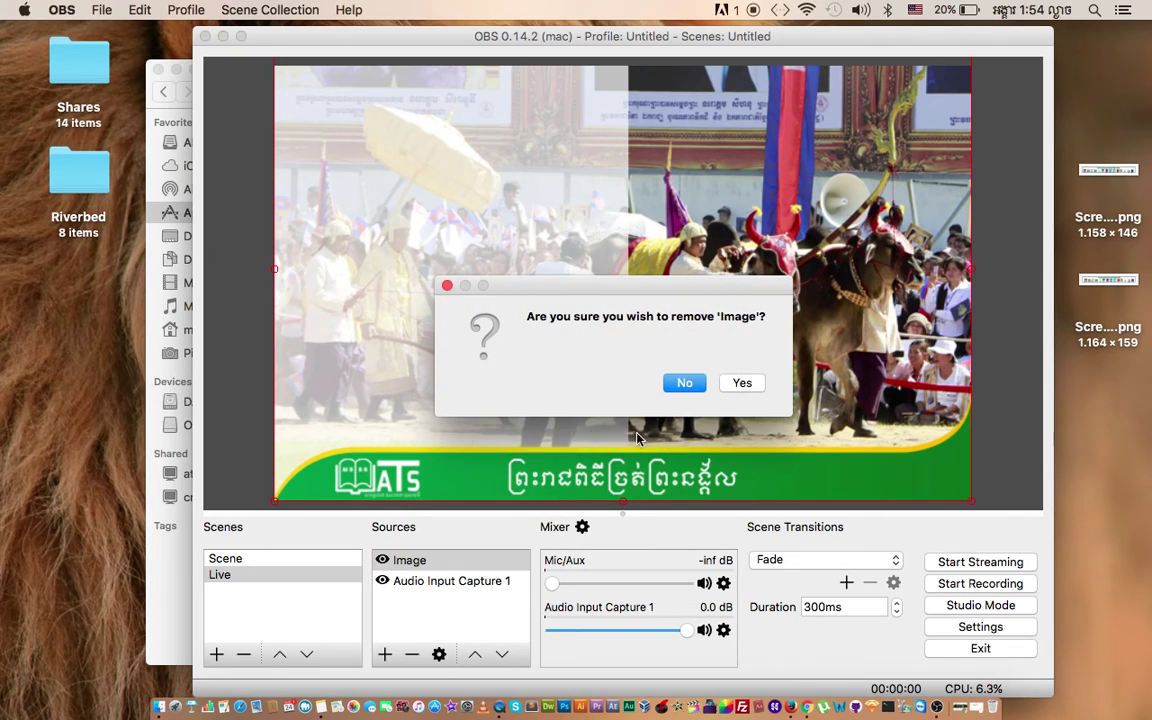
pyautogui.click(735, 388)
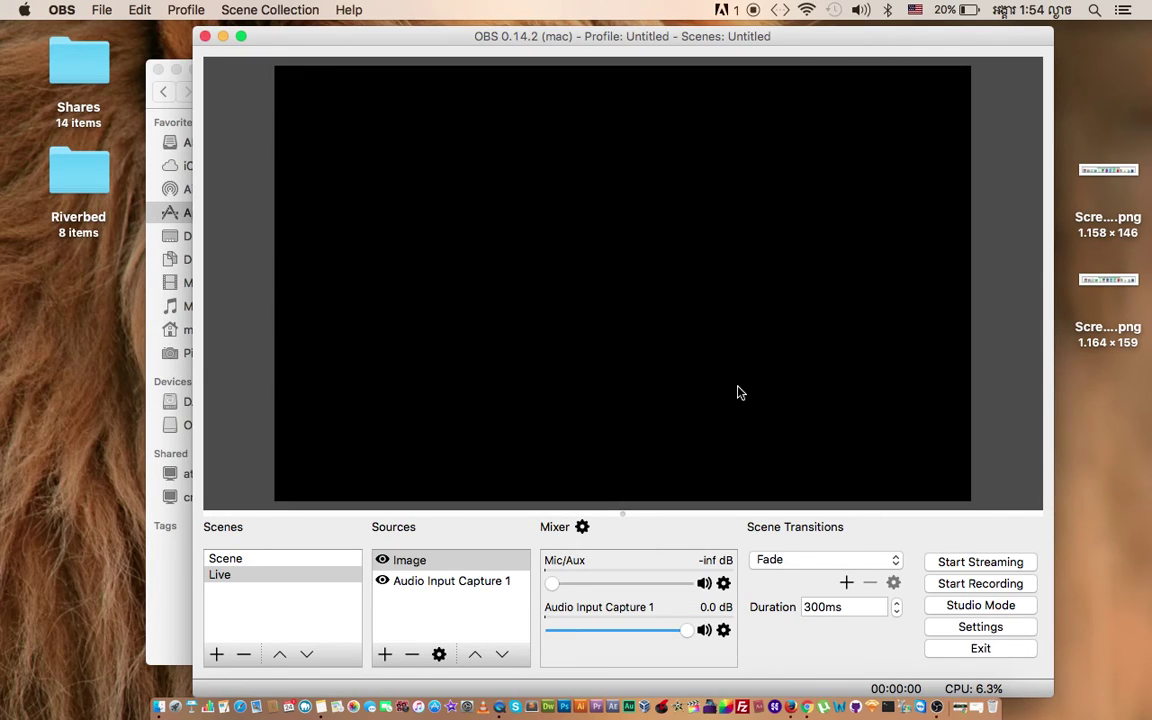
pyautogui.click(275, 620)
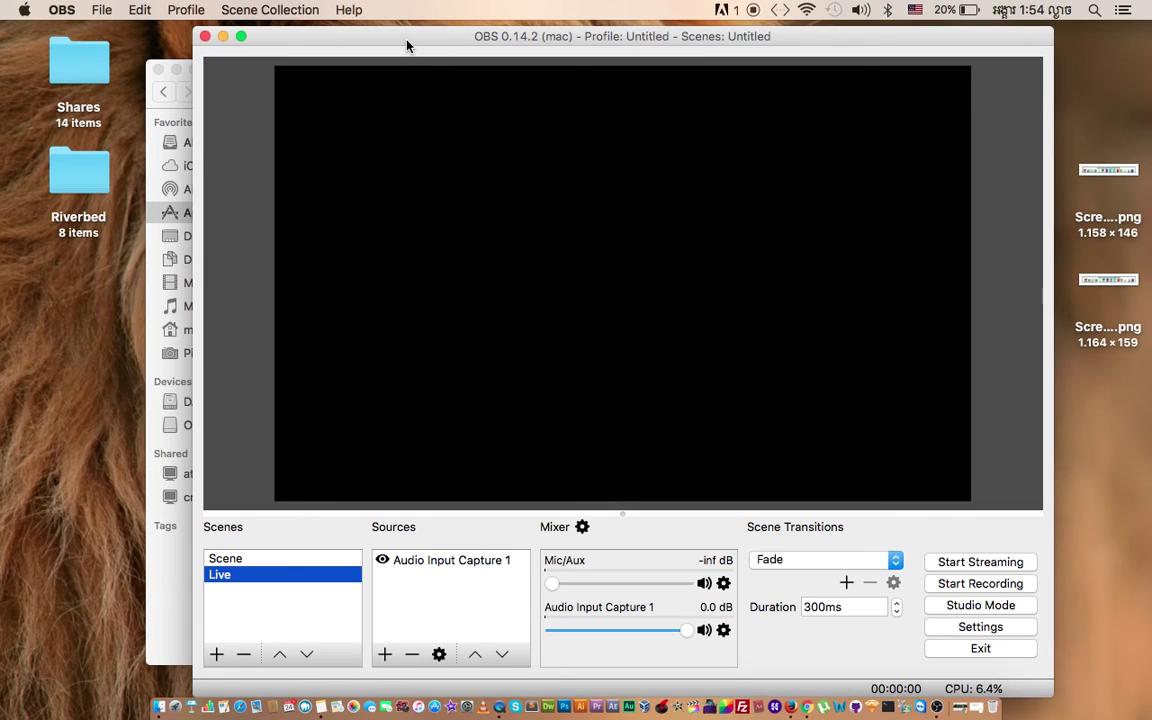
# Reposition the OBS window, review the Scene and Live scenes, and add a new scene named "song"
pyautogui.moveTo(406, 44); pyautogui.dragTo(454, 41)
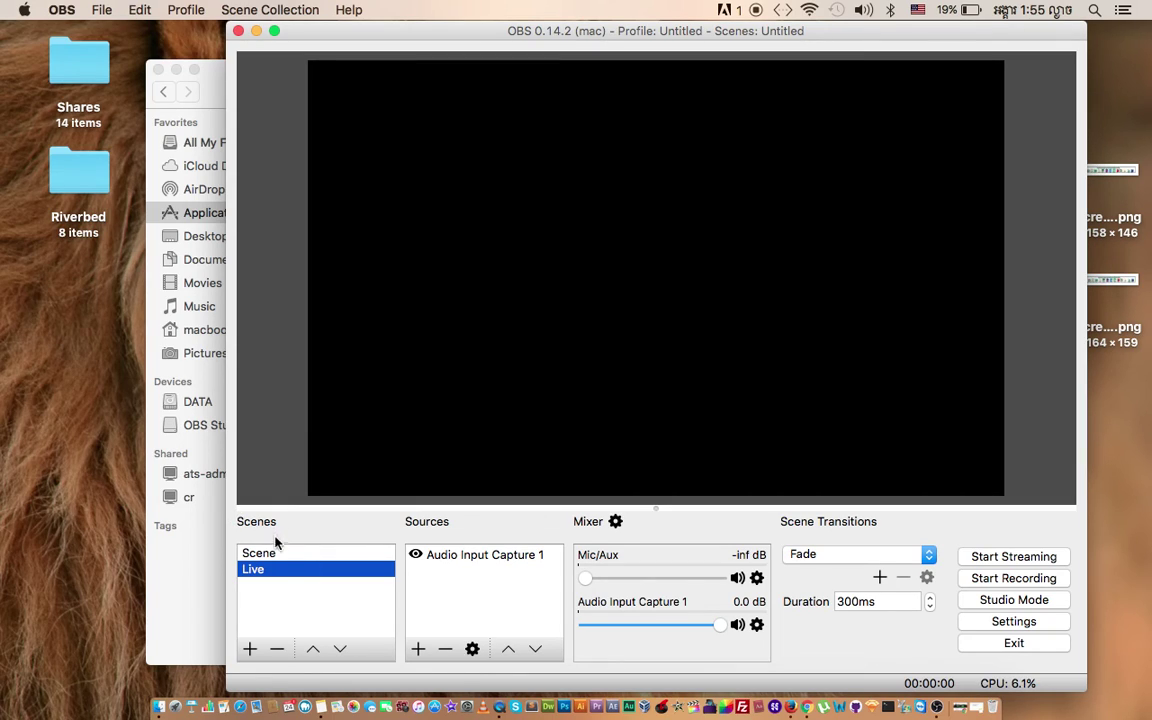
pyautogui.click(262, 558)
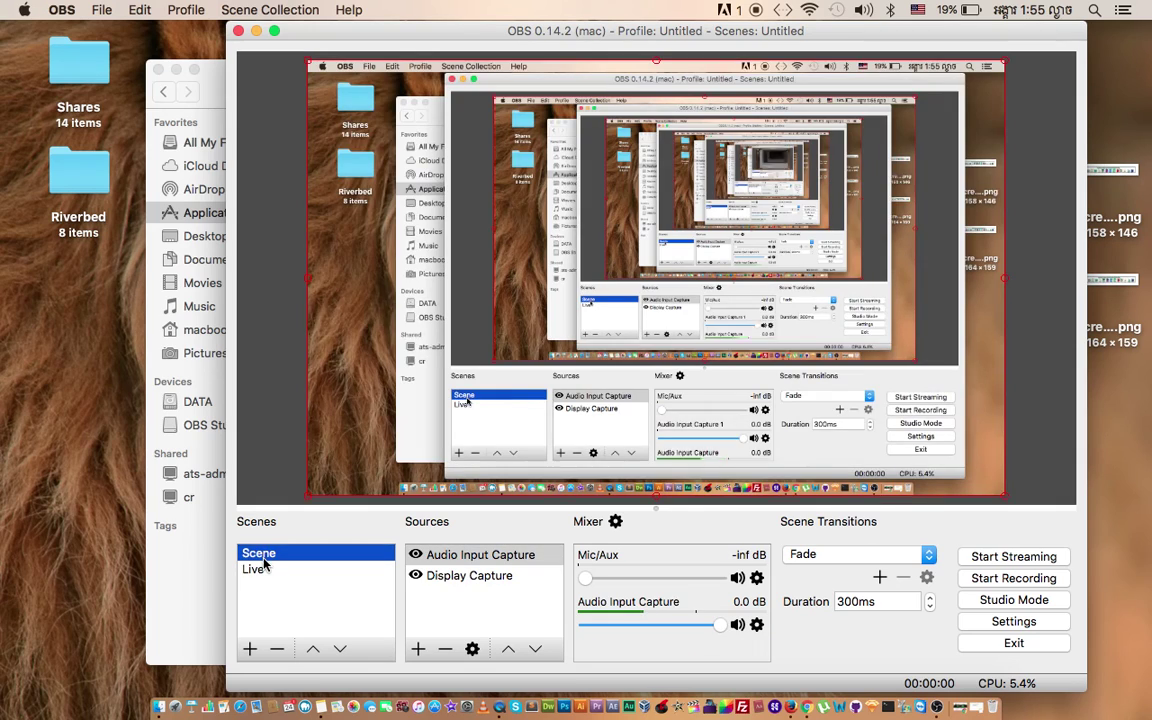
pyautogui.click(257, 569)
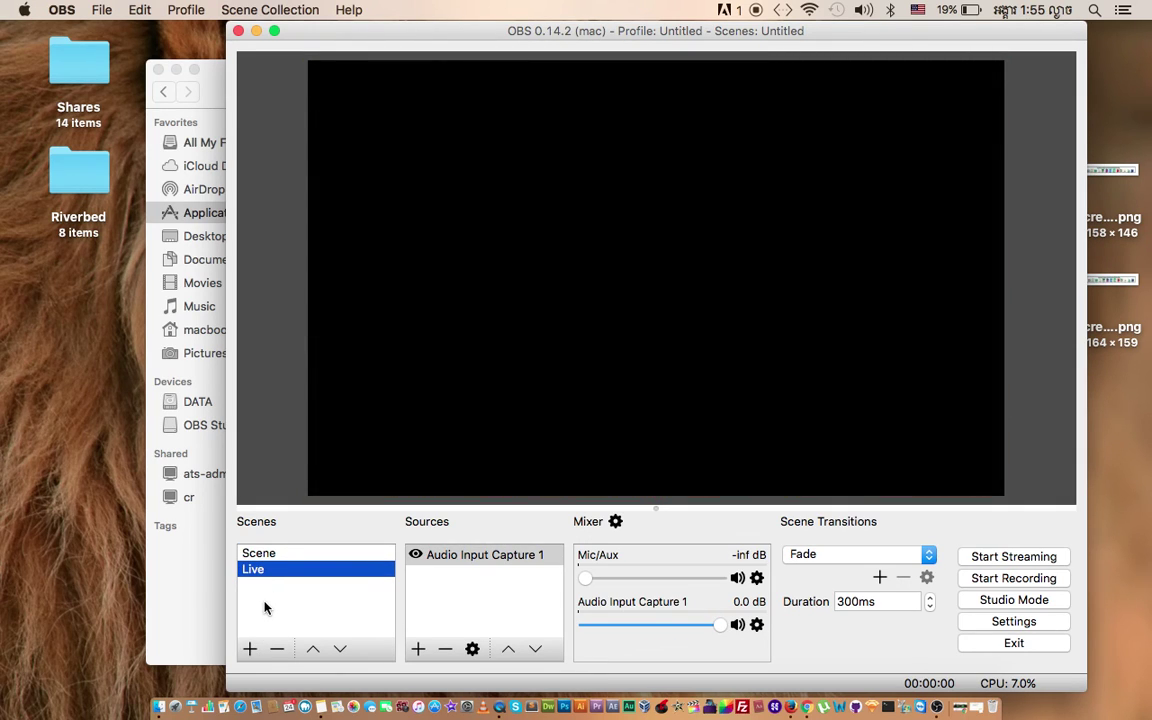
pyautogui.click(249, 651)
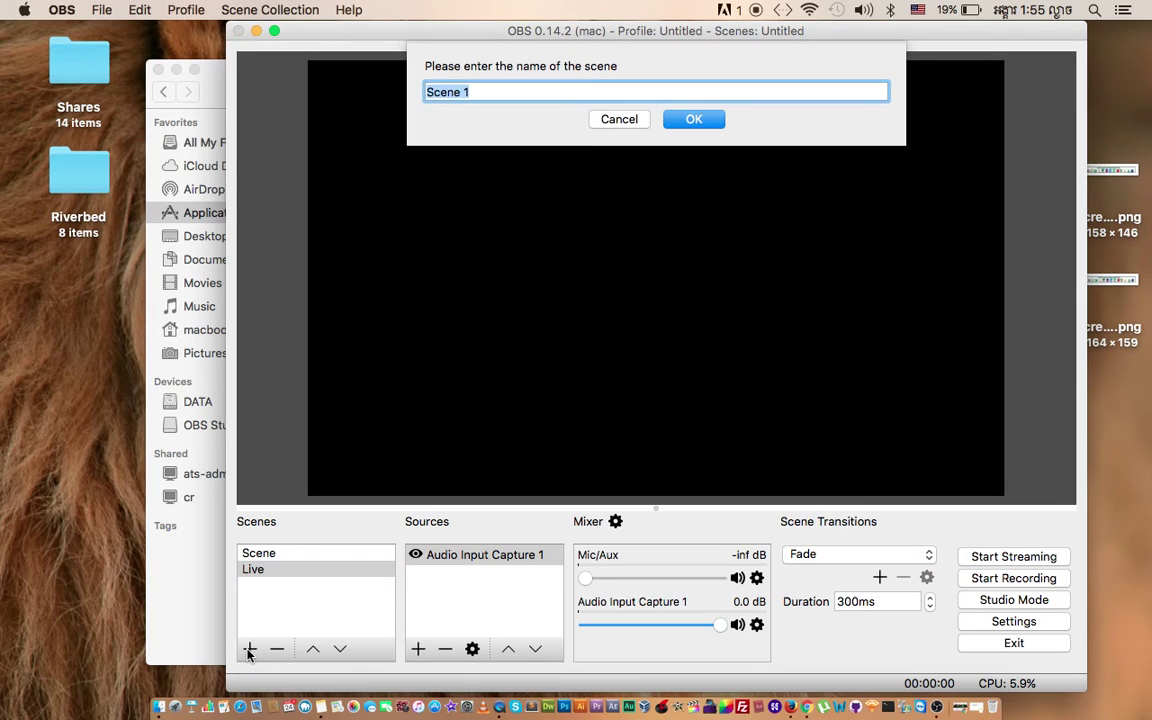
pyautogui.click(492, 93)
pyautogui.press('BackSpace')
pyautogui.press('BackSpace')
pyautogui.press('BackSpace')
pyautogui.press('BackSpace')
pyautogui.click(676, 126)
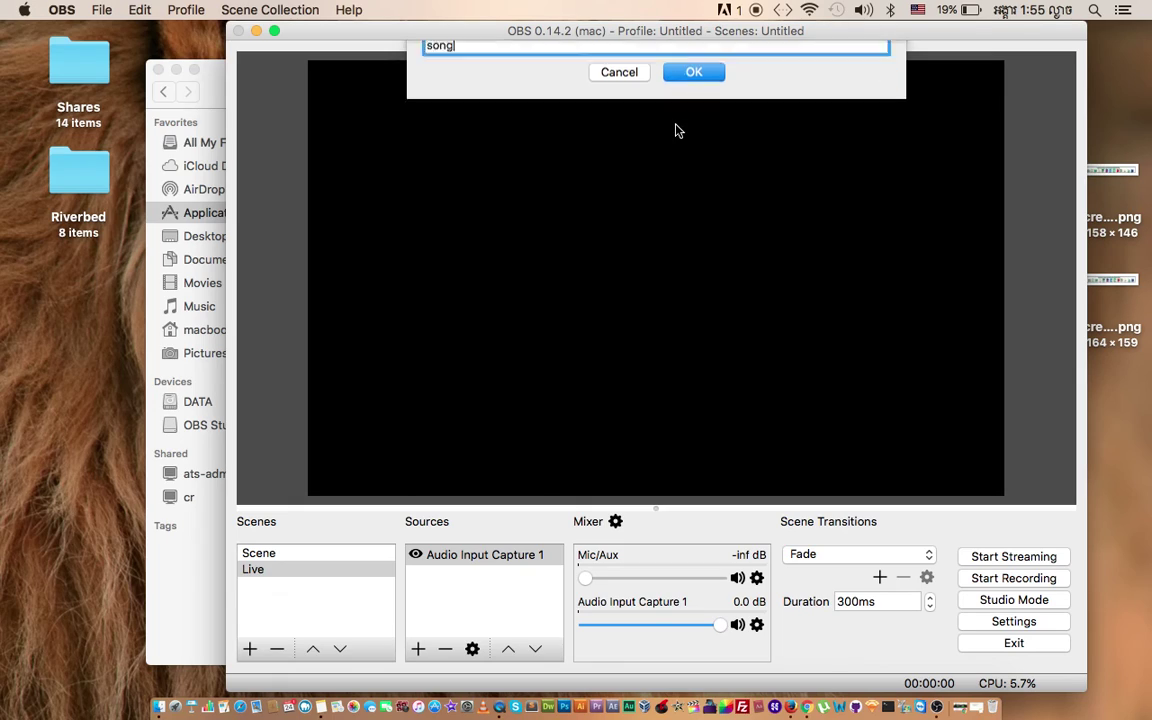
# Add a new visible Media Source to the song scene, keeping the default name
pyautogui.click(419, 651)
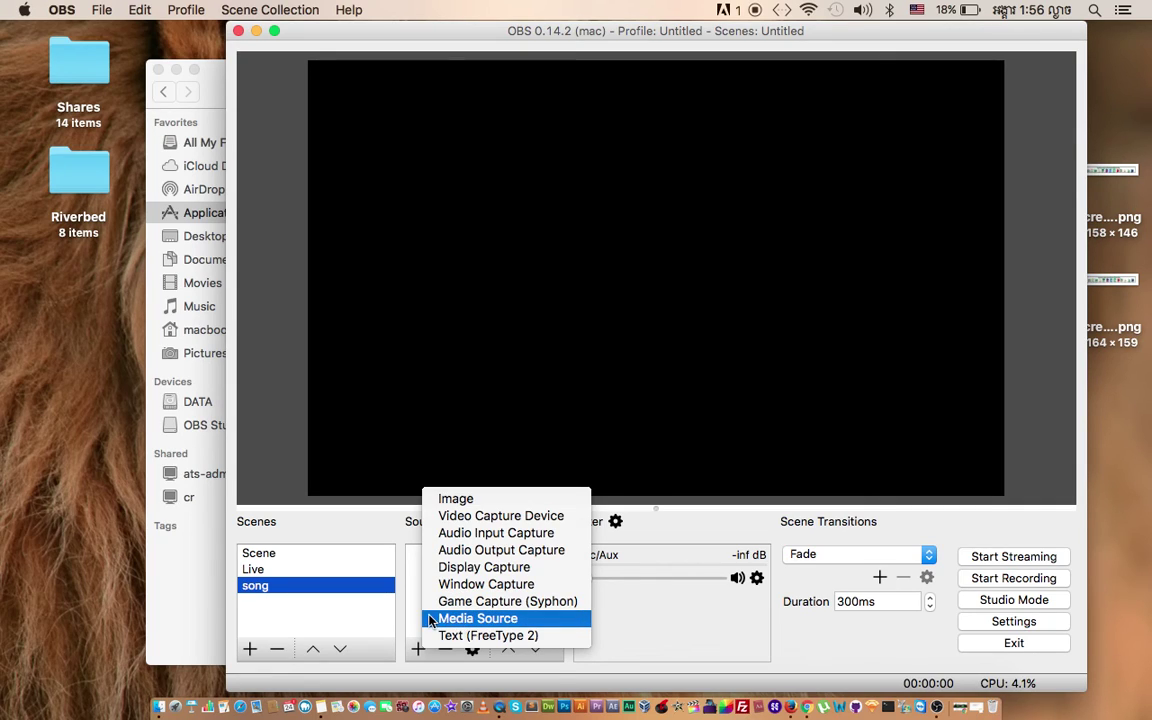
pyautogui.click(478, 620)
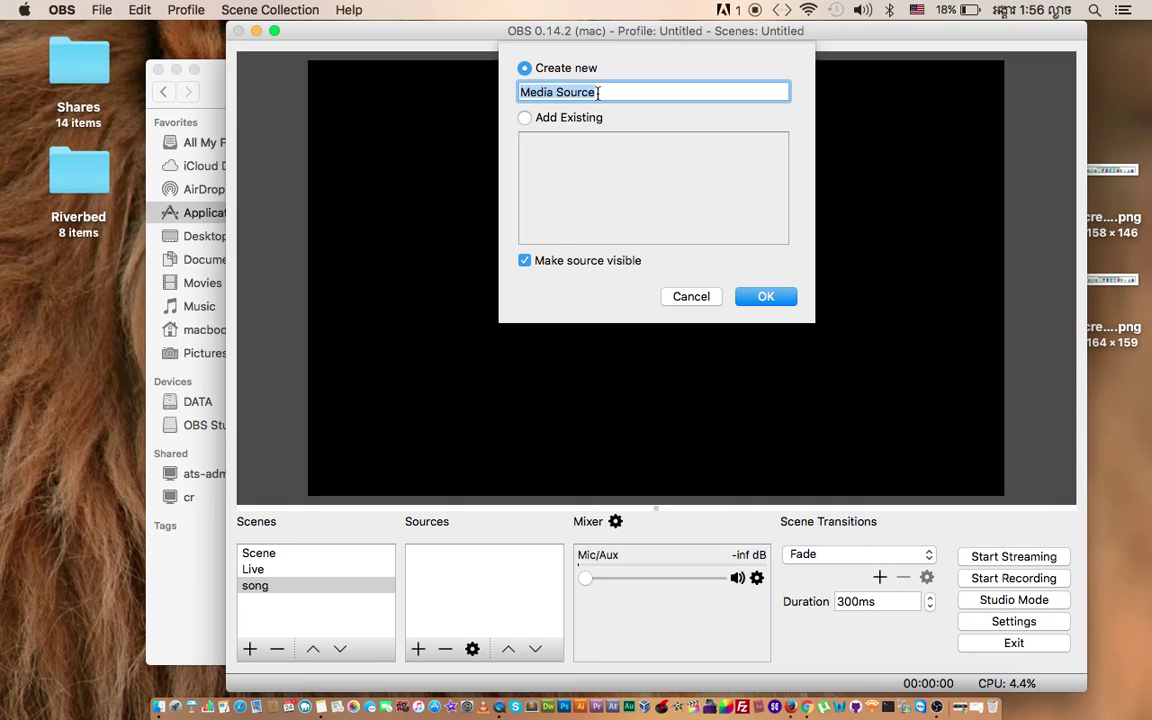
pyautogui.click(766, 298)
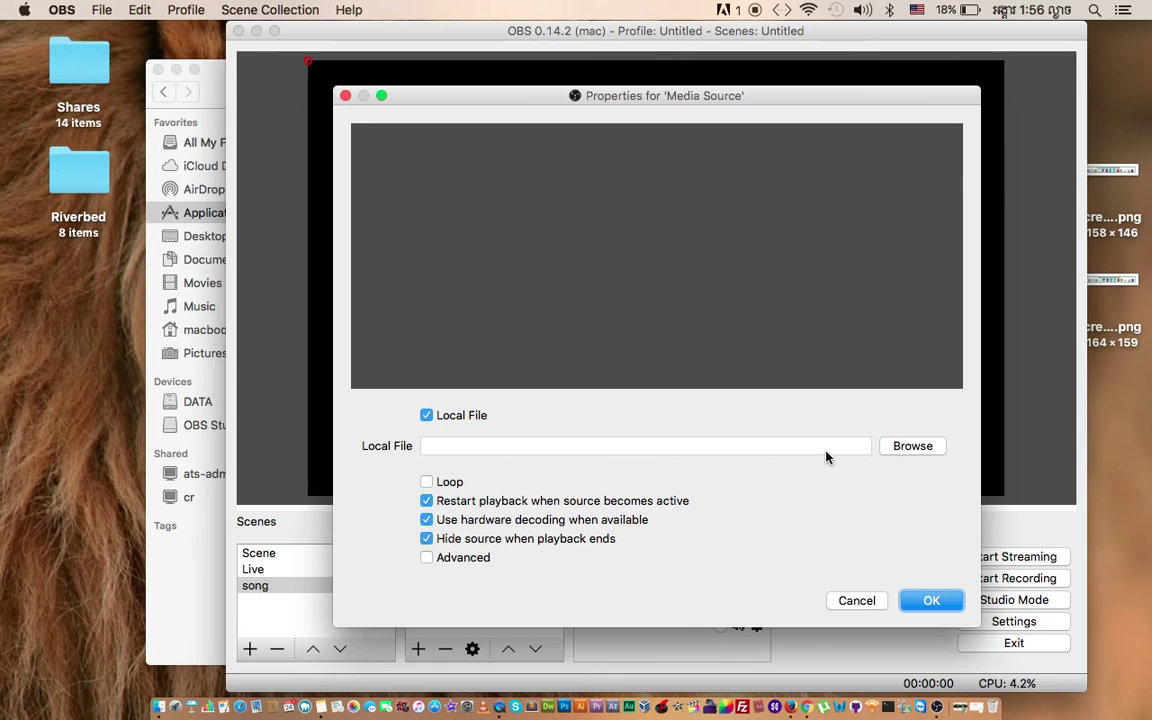
# Choose "Alan Walker - Faded.mp4" from the pr/sounds folder on the DATA drive as the media source's local file
pyautogui.click(914, 450)
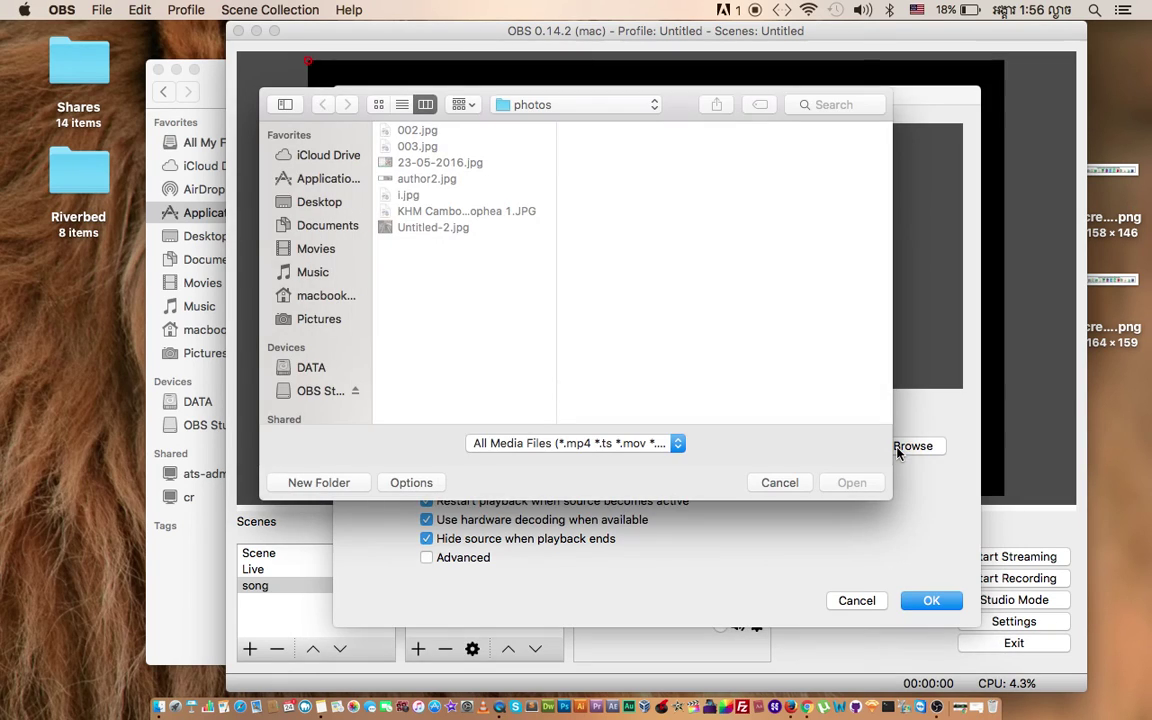
pyautogui.click(318, 368)
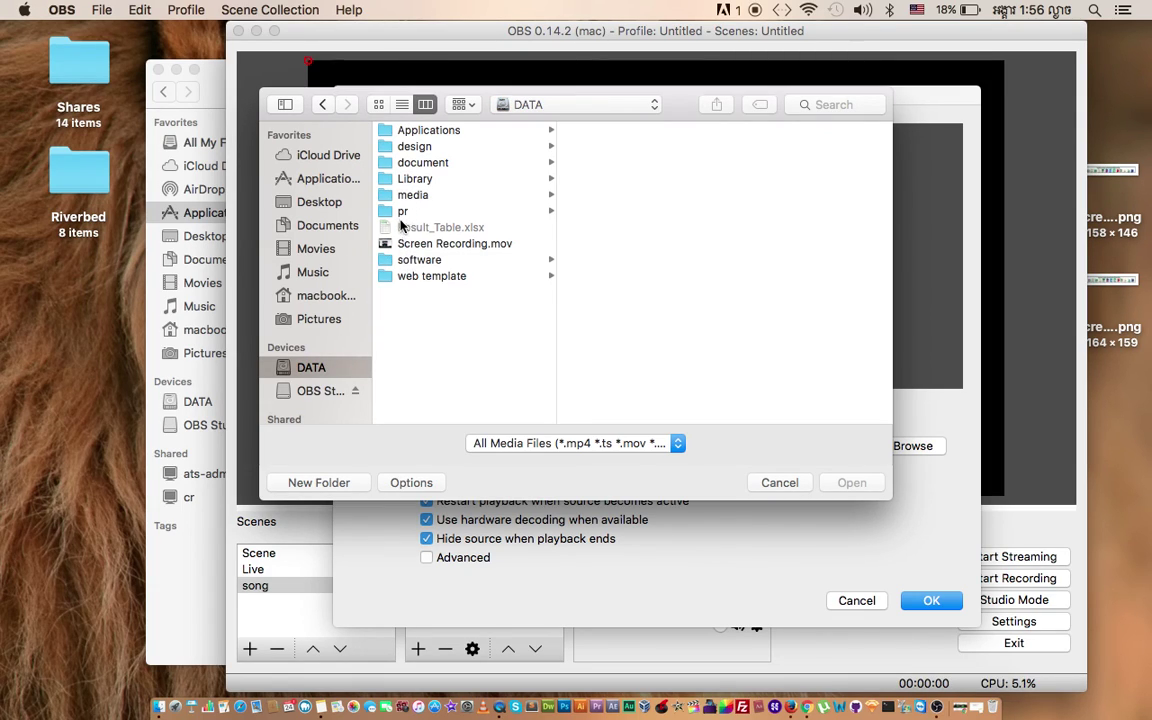
pyautogui.click(401, 212)
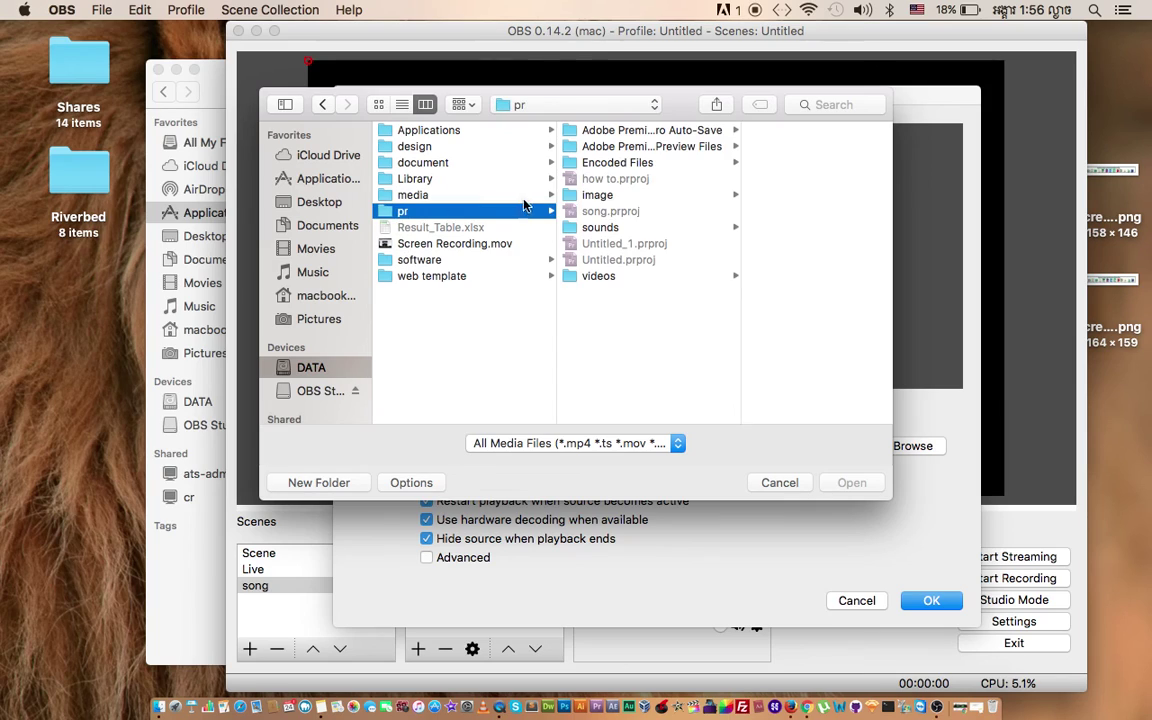
pyautogui.click(585, 277)
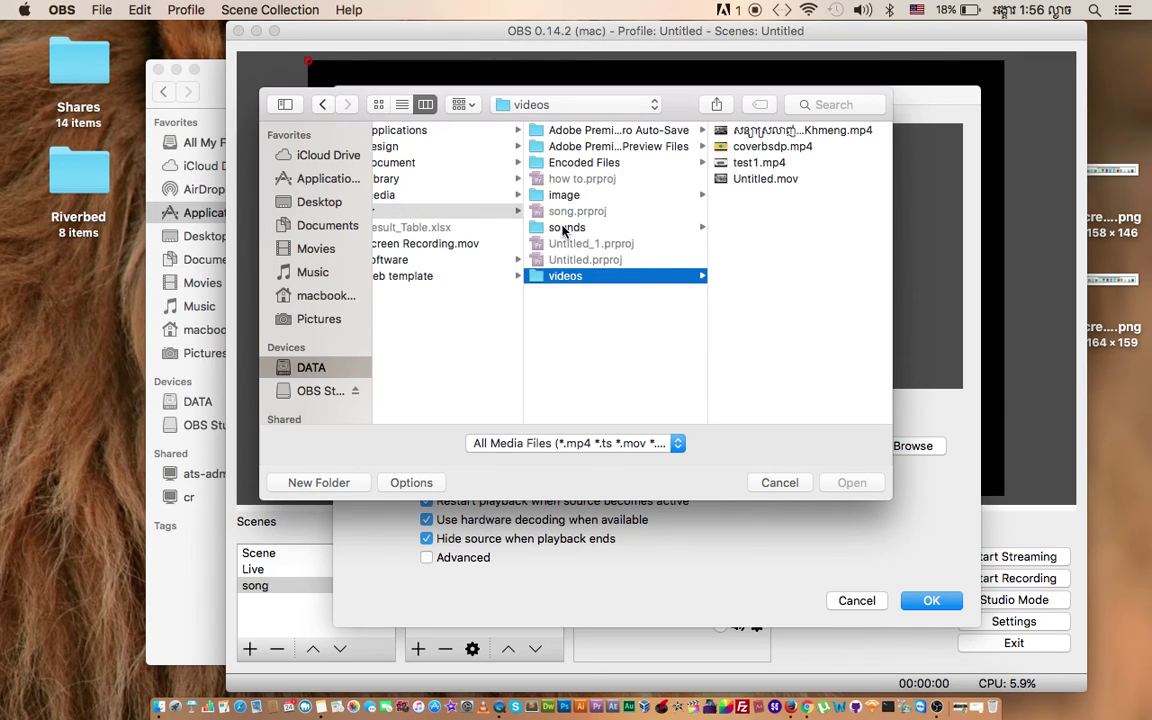
pyautogui.click(563, 229)
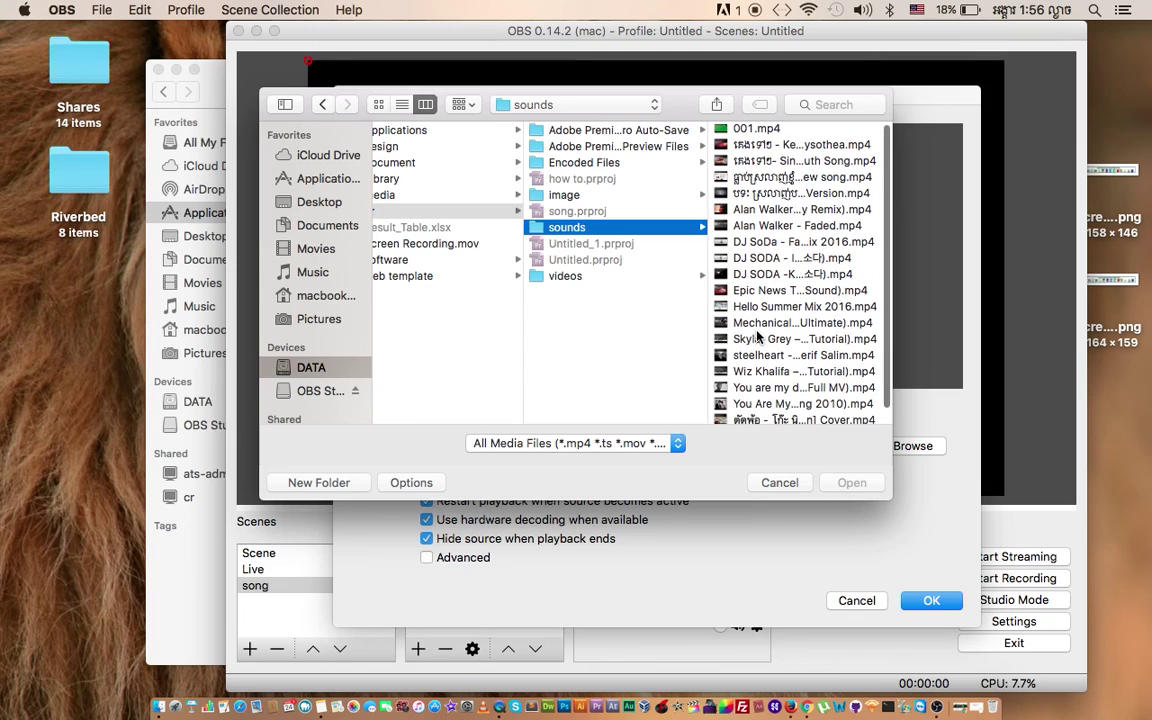
pyautogui.click(727, 227)
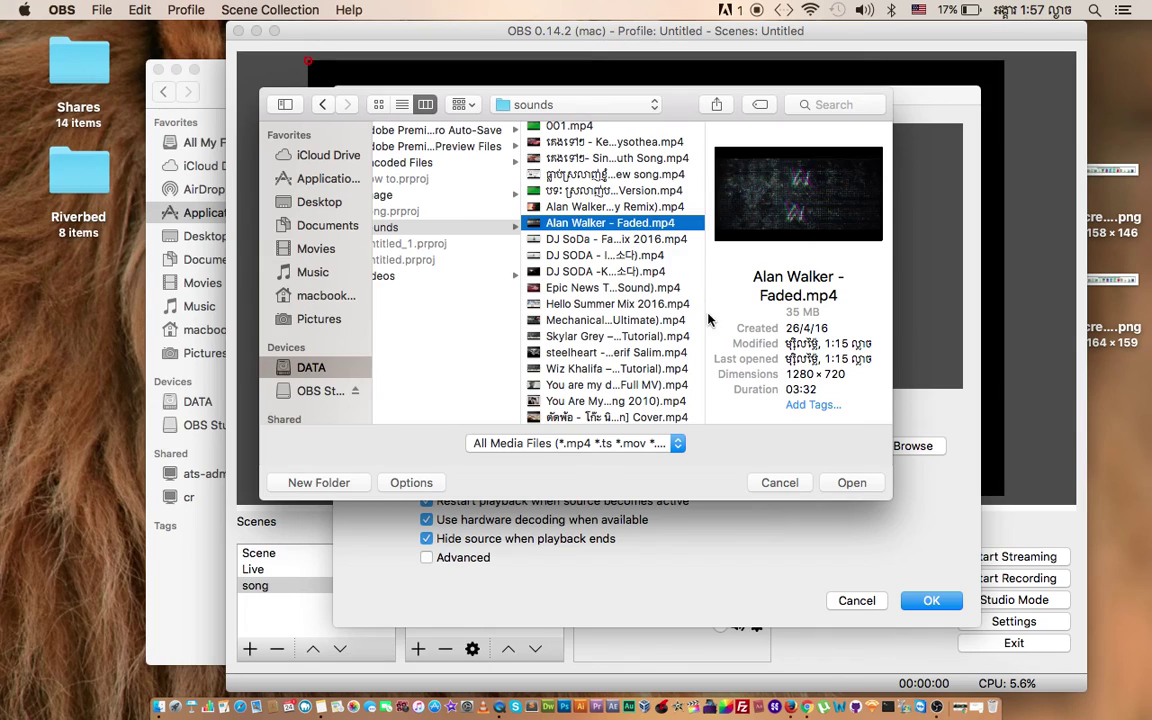
pyautogui.click(846, 487)
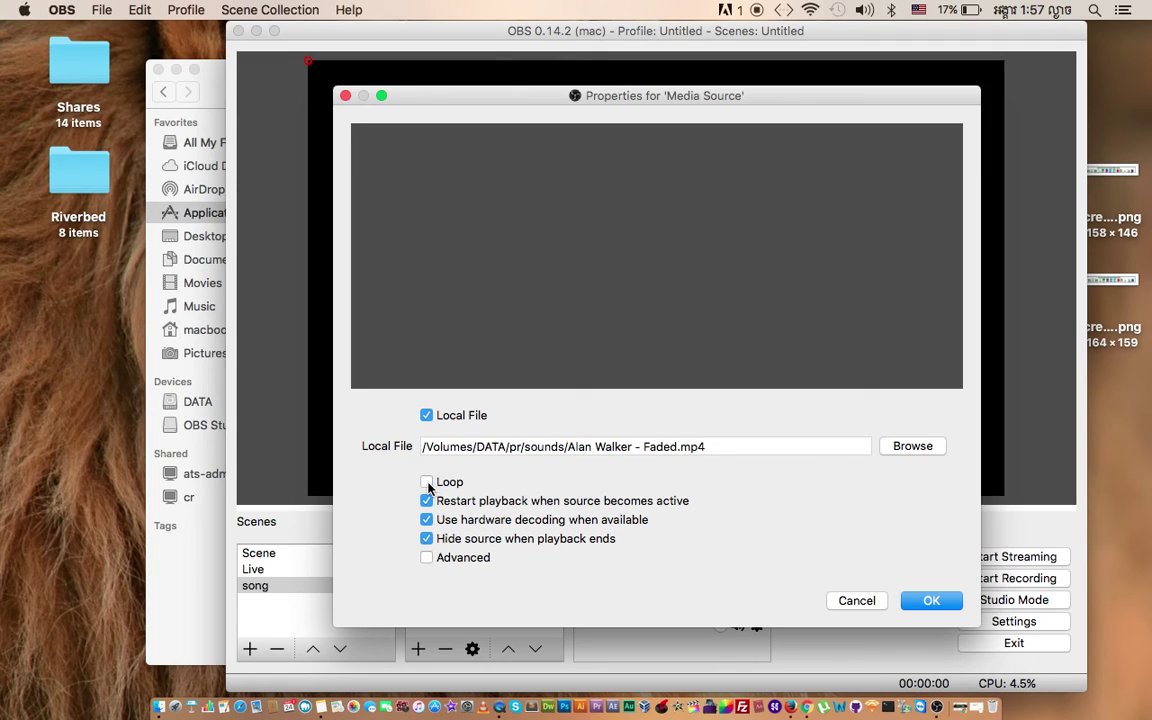
# Turn off hiding the source when playback ends, accept the properties, and center the video vertically in the preview
pyautogui.click(428, 540)
pyautogui.click(915, 602)
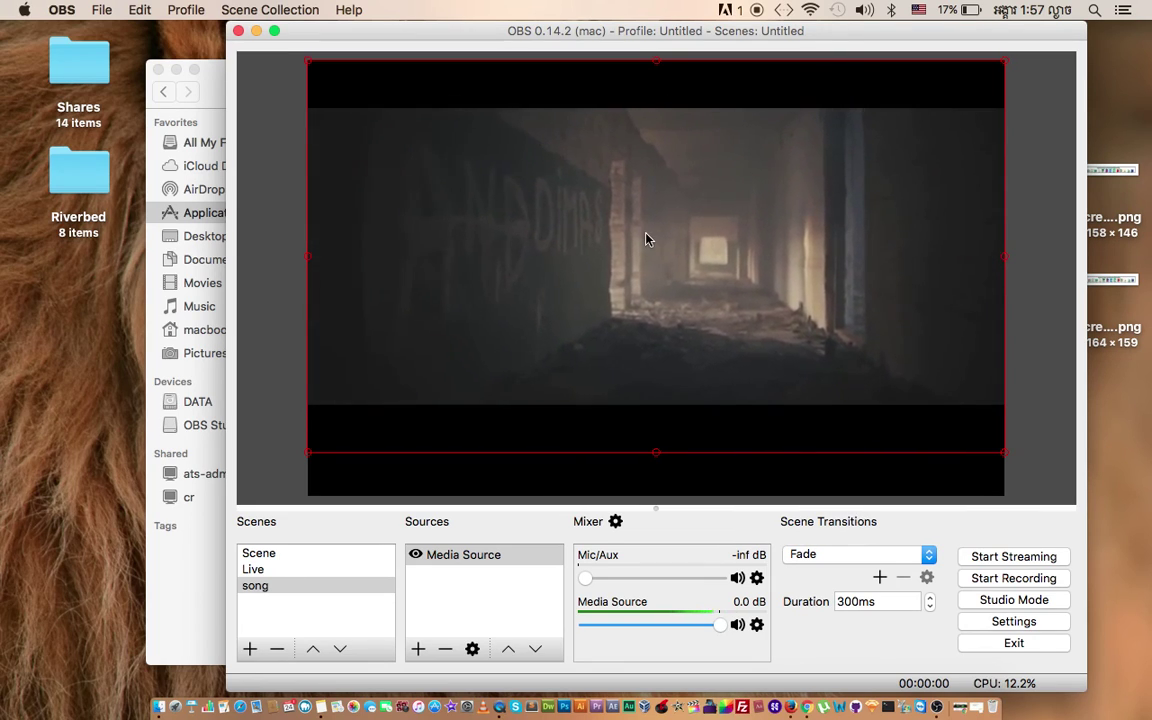
pyautogui.moveTo(643, 240); pyautogui.dragTo(643, 268)
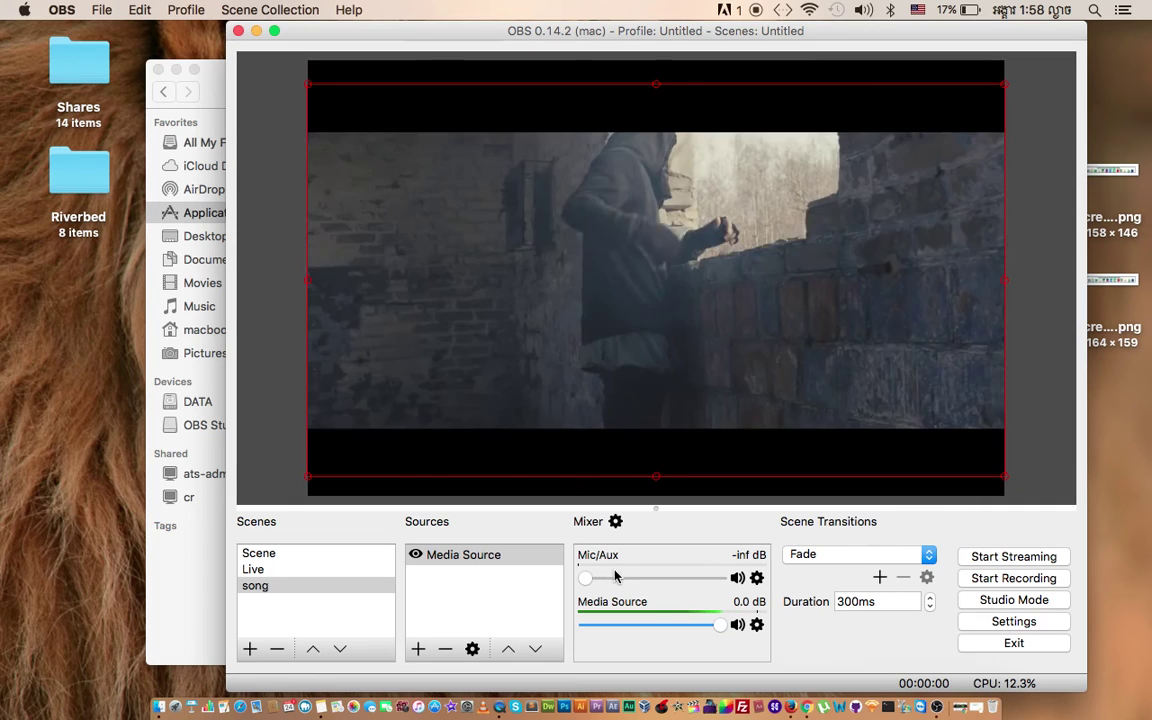
# Raise the Mic/Aux volume to 0.0 dB and lower it back to -inf dB, with the Media Source volume at 0.0 dB
pyautogui.moveTo(590, 584); pyautogui.dragTo(722, 584)
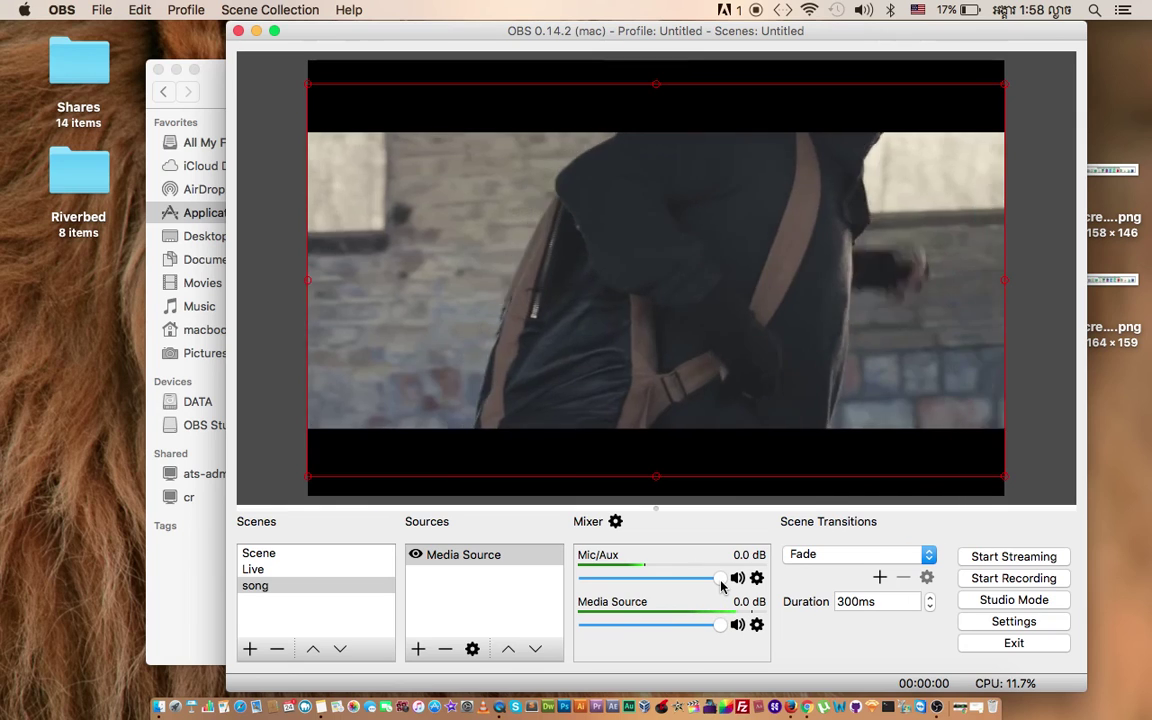
pyautogui.moveTo(720, 580); pyautogui.dragTo(576, 581)
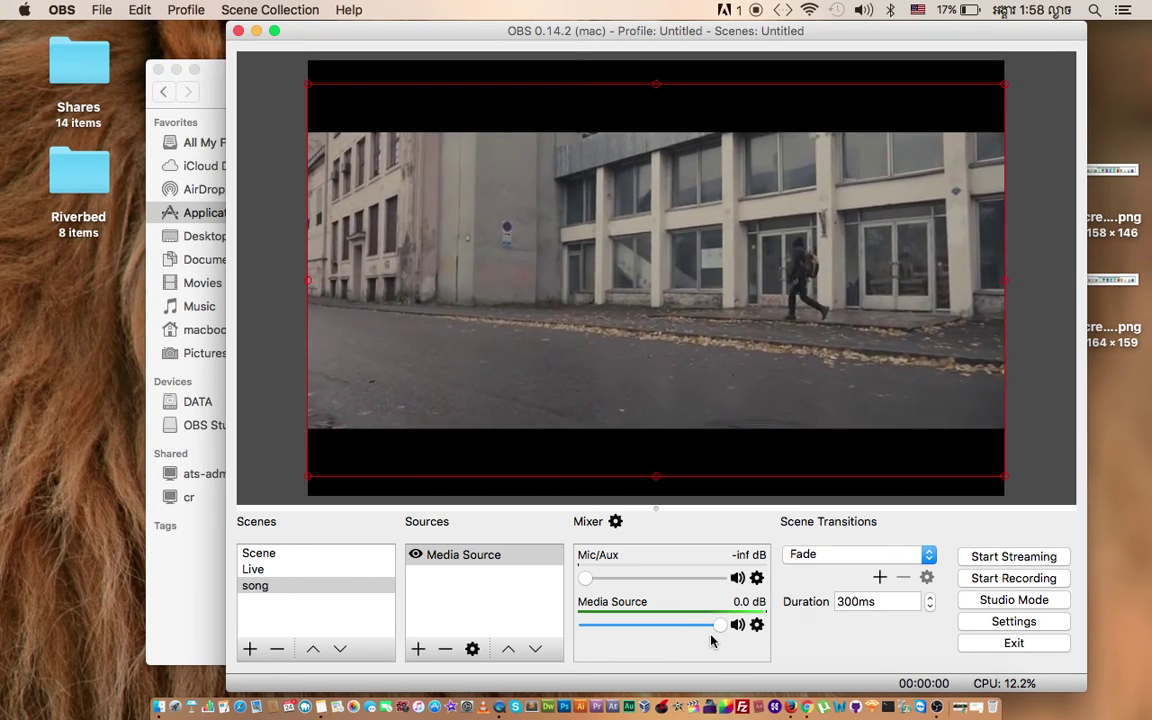
pyautogui.moveTo(717, 630)
pyautogui.mouseDown()
pyautogui.moveTo(689, 626)
pyautogui.moveTo(727, 628)
pyautogui.moveTo(625, 630)
pyautogui.moveTo(737, 625)
pyautogui.mouseUp()
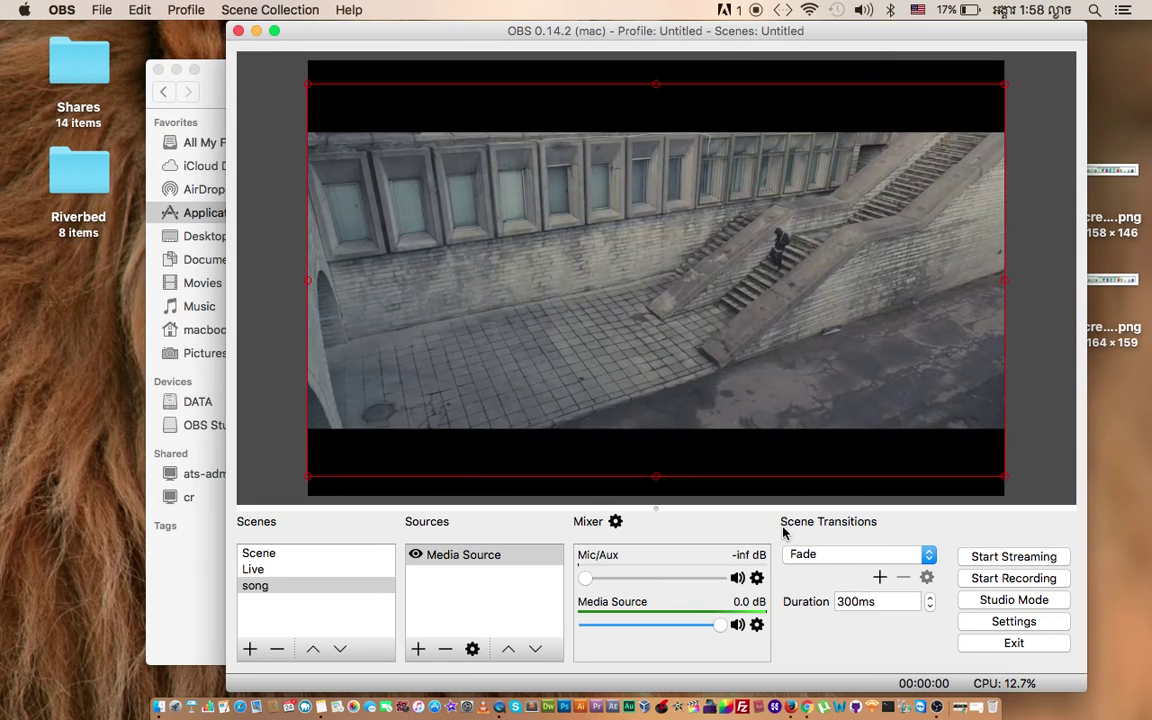
# Set the scene transition to Cut
pyautogui.click(928, 560)
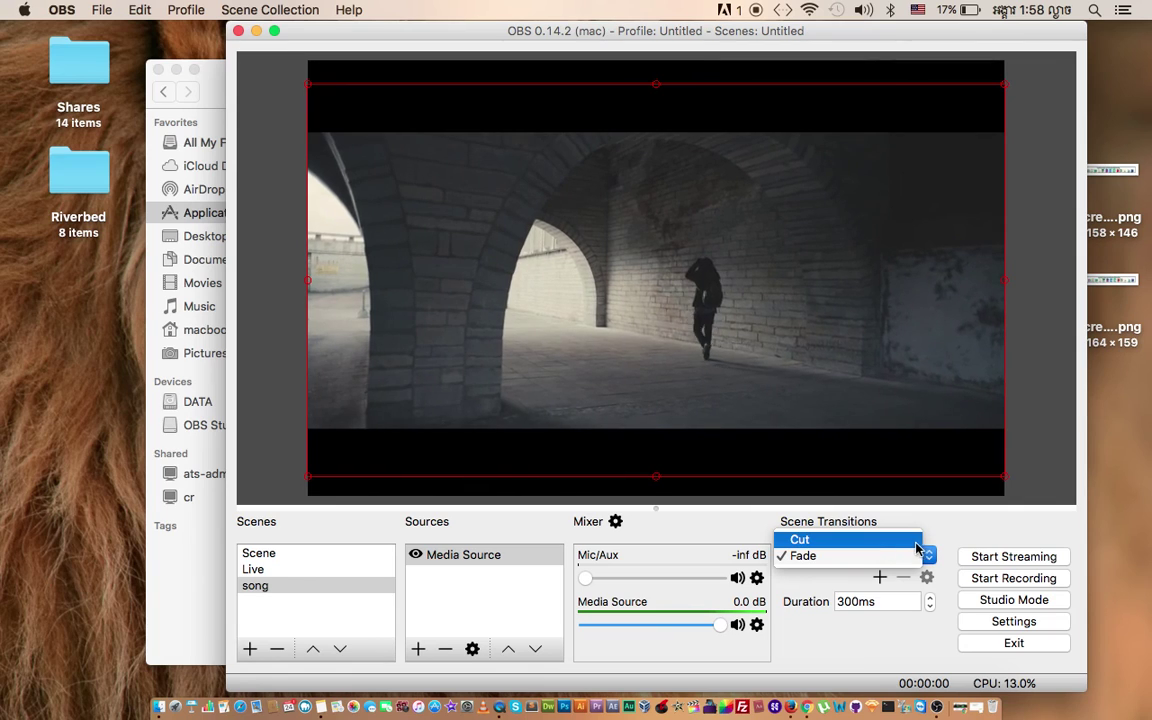
pyautogui.click(893, 541)
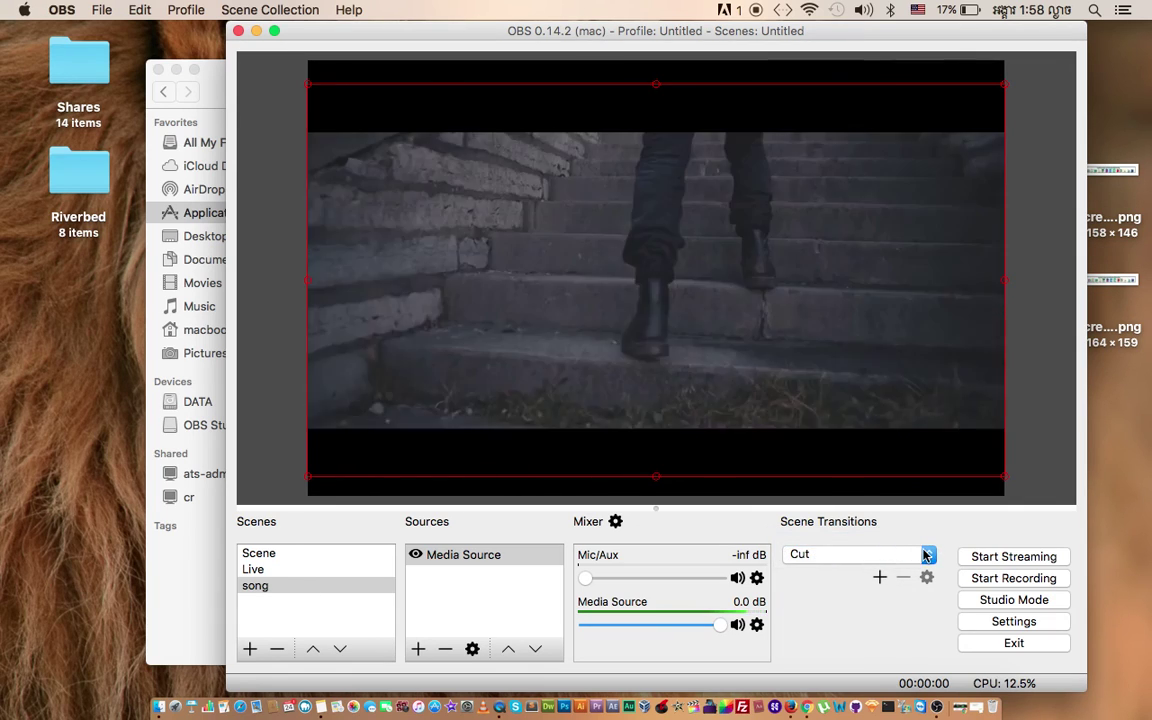